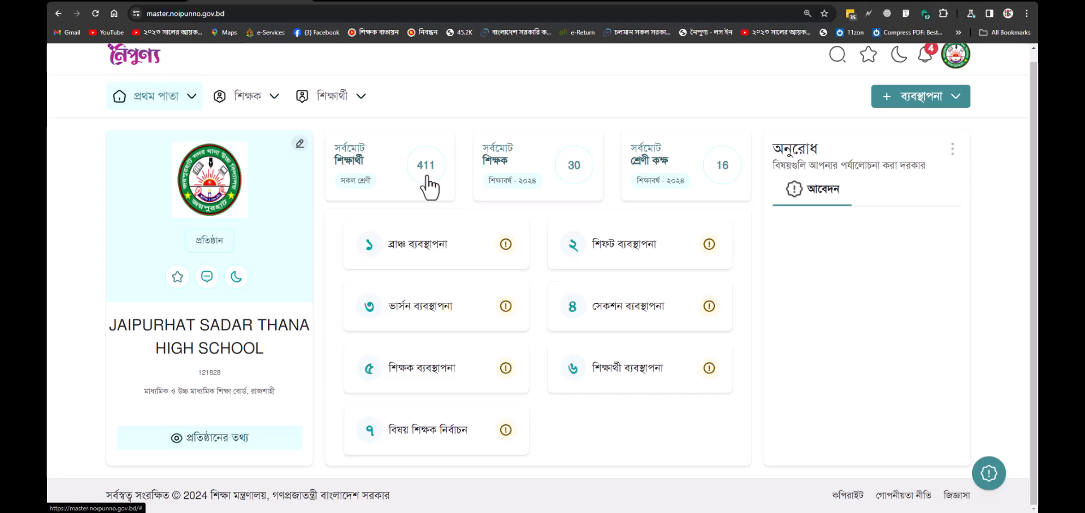
# Step: Open the Branch Management page and scroll through its contents
pyautogui.click(412, 259)
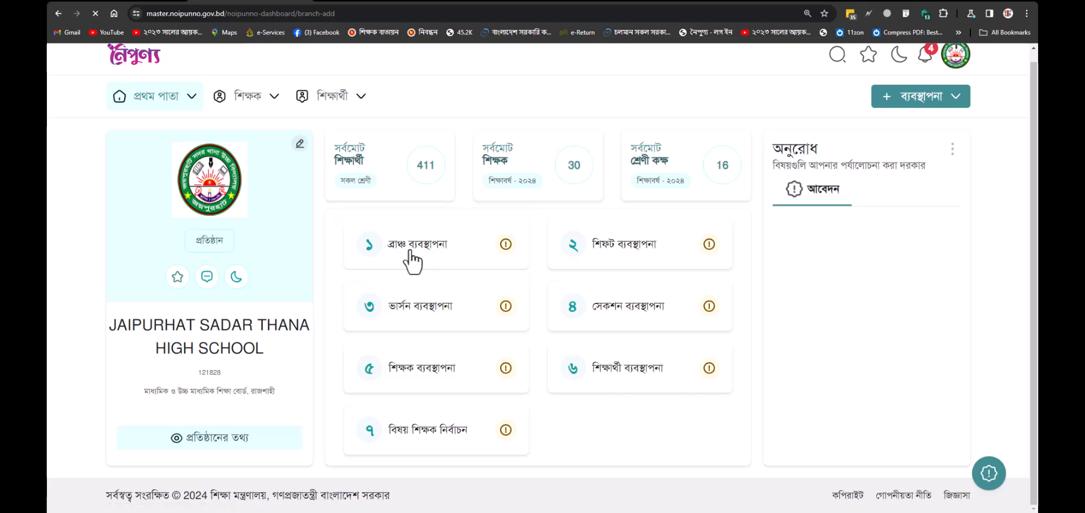
pyautogui.scroll(-1, 432, 339)
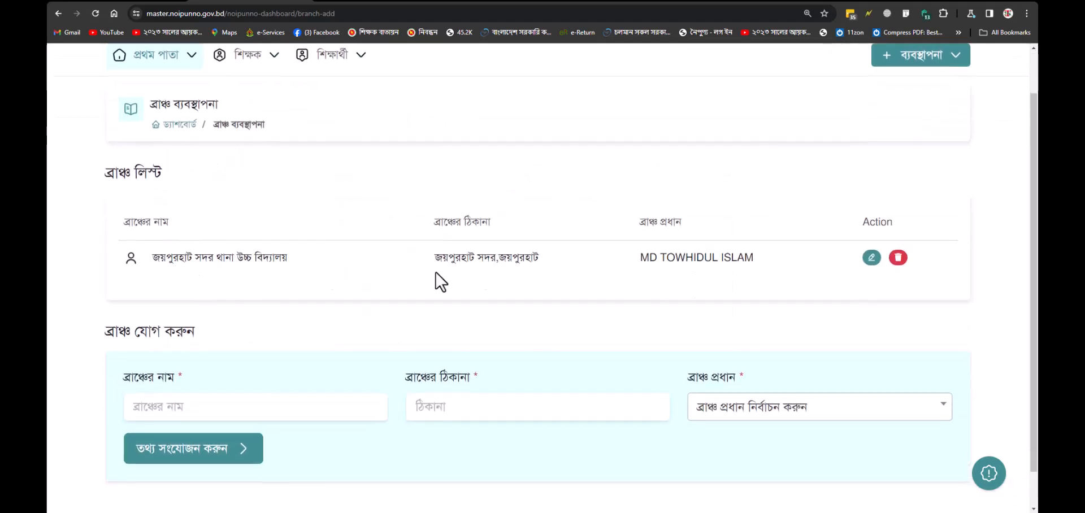
pyautogui.scroll(1, 735, 255)
# Step: Open shift management and review the morning (07:30 AM–12:30 PM) and day (12:30 PM–05:30 PM) shifts
pyautogui.click(933, 107)
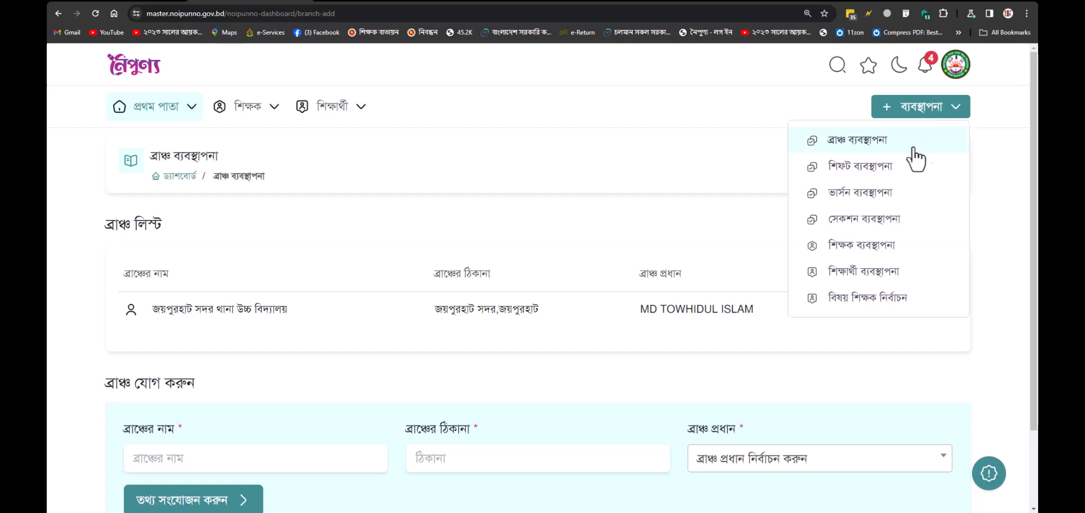
pyautogui.click(892, 173)
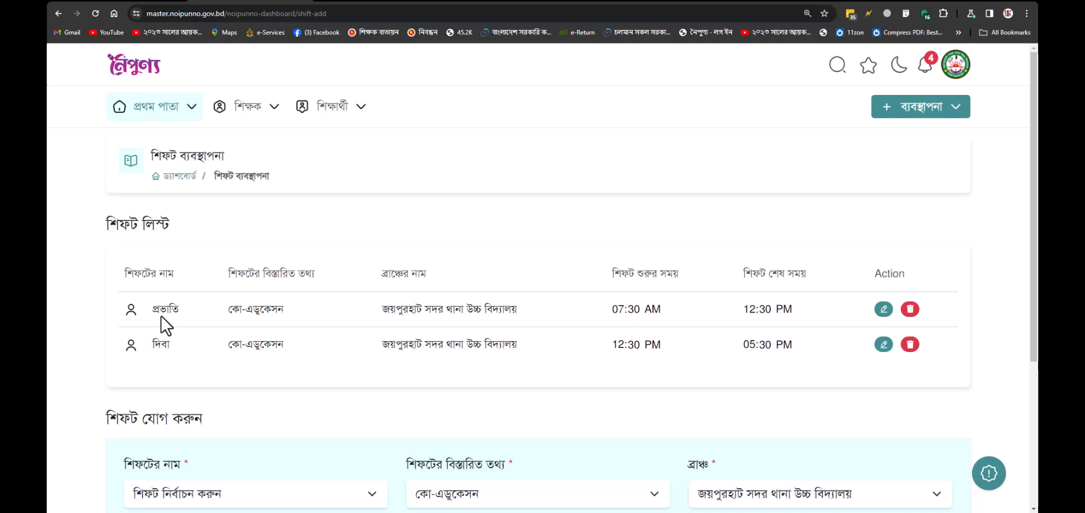
pyautogui.moveTo(151, 310); pyautogui.dragTo(736, 334)
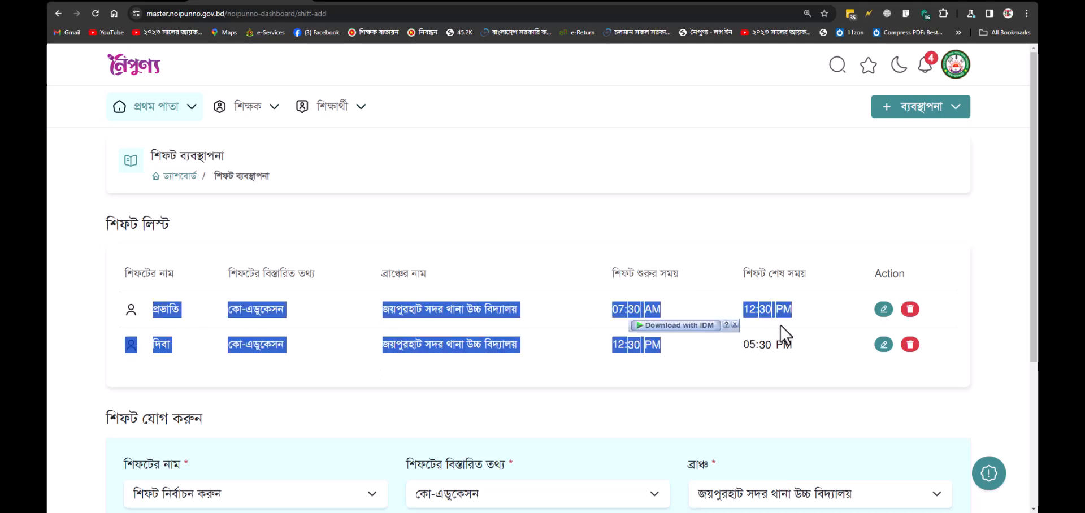
pyautogui.click(475, 305)
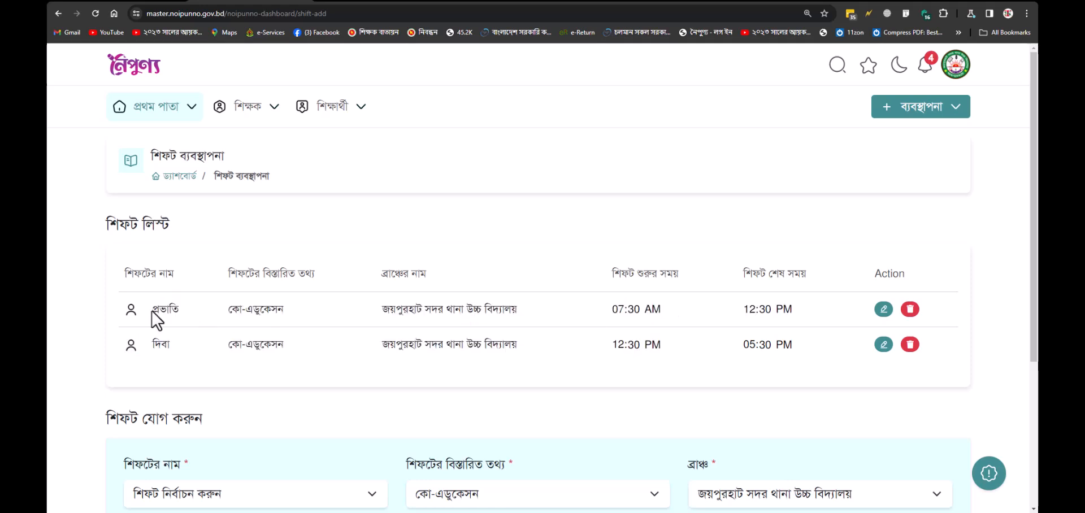
pyautogui.moveTo(152, 311); pyautogui.dragTo(661, 314)
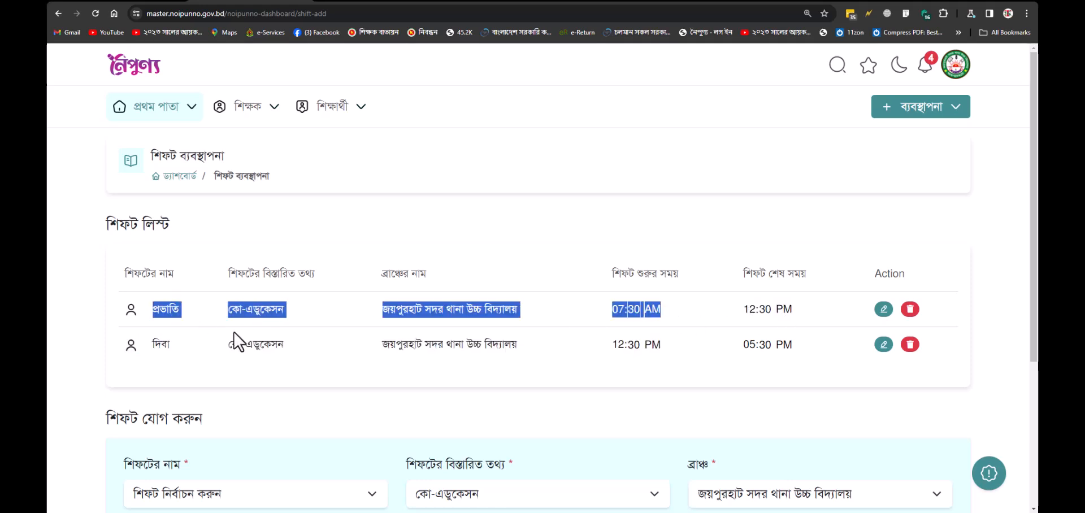
pyautogui.click(174, 351)
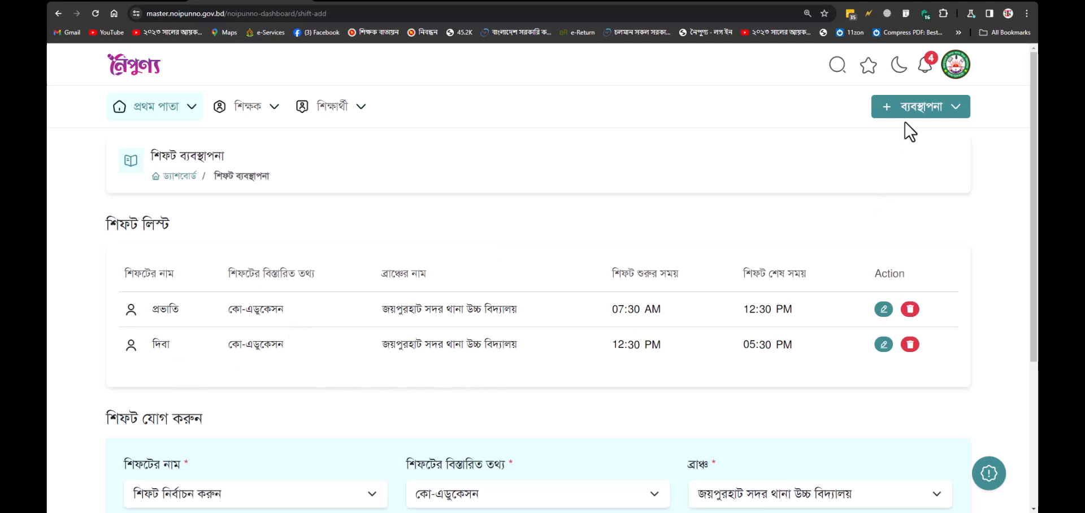
# Step: Open version management and check the single বাংলা version and its version-name choices
pyautogui.moveTo(918, 121)
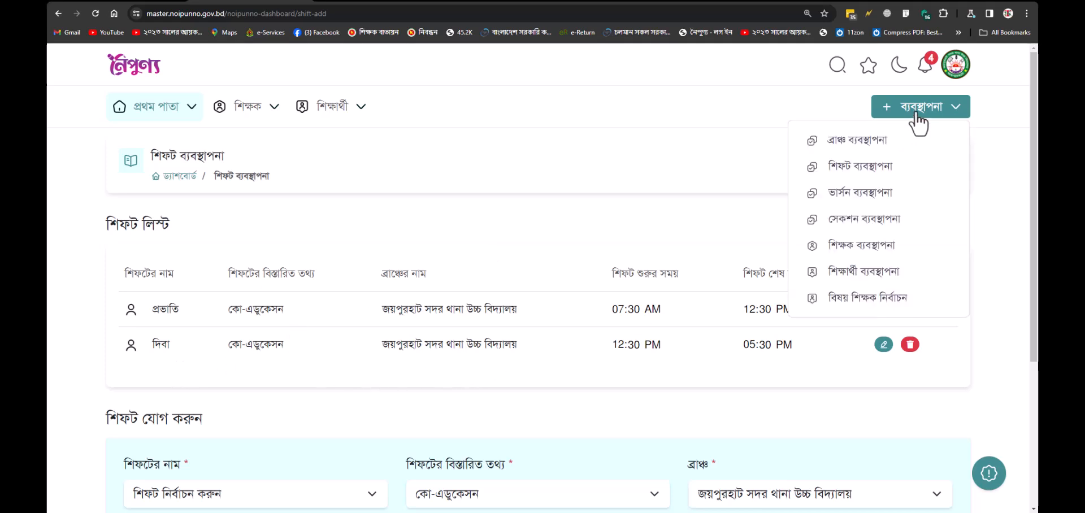
pyautogui.click(887, 198)
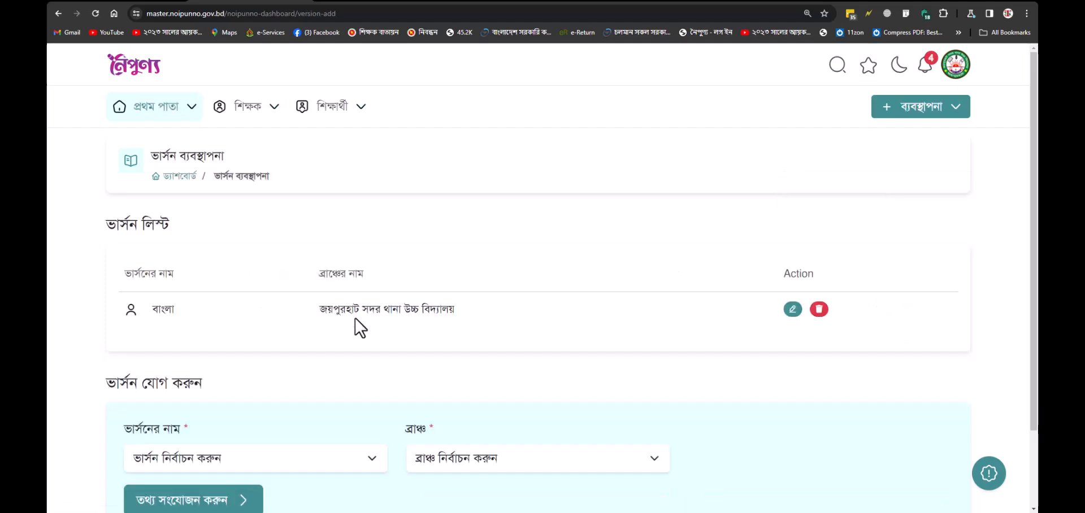
pyautogui.moveTo(152, 310); pyautogui.dragTo(459, 311)
pyautogui.click(459, 311)
pyautogui.click(260, 459)
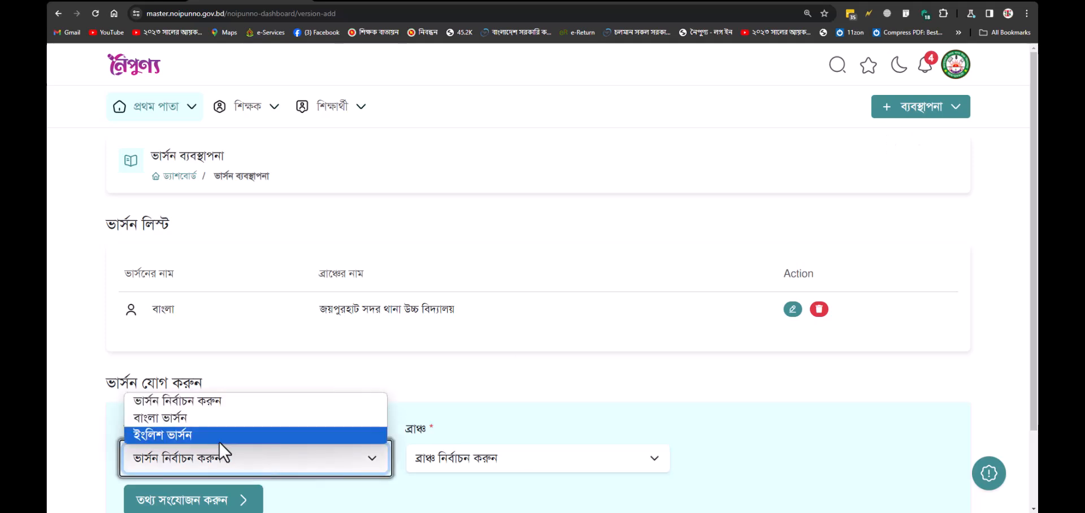
pyautogui.click(576, 314)
pyautogui.click(935, 108)
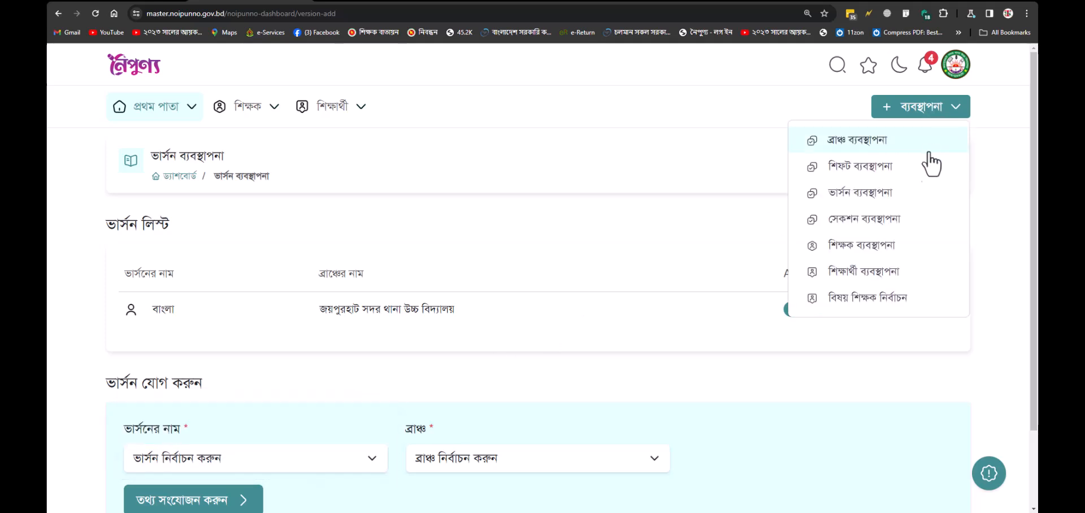
# Step: Open section management and scroll through the class 6–9 section list
pyautogui.click(905, 223)
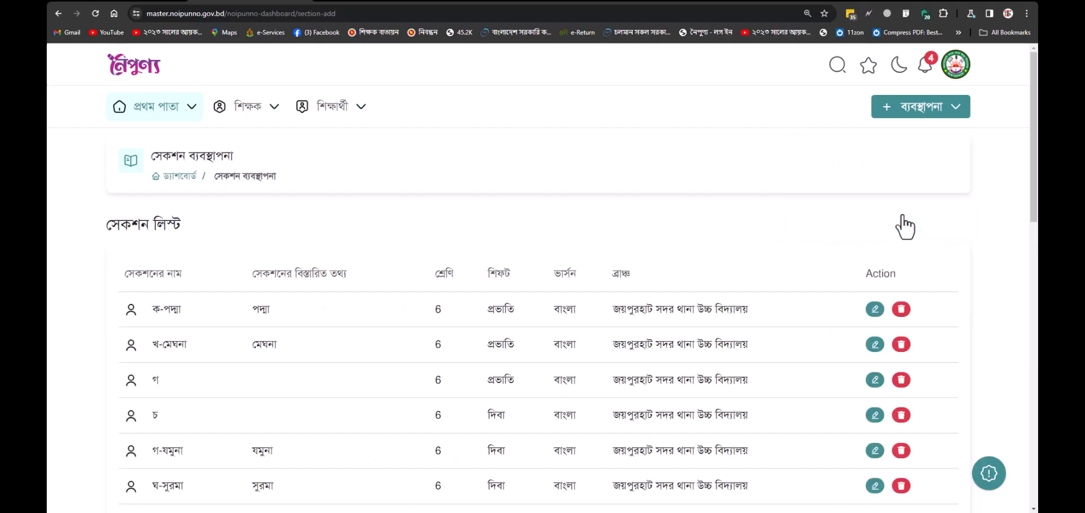
pyautogui.scroll(-1, 799, 261)
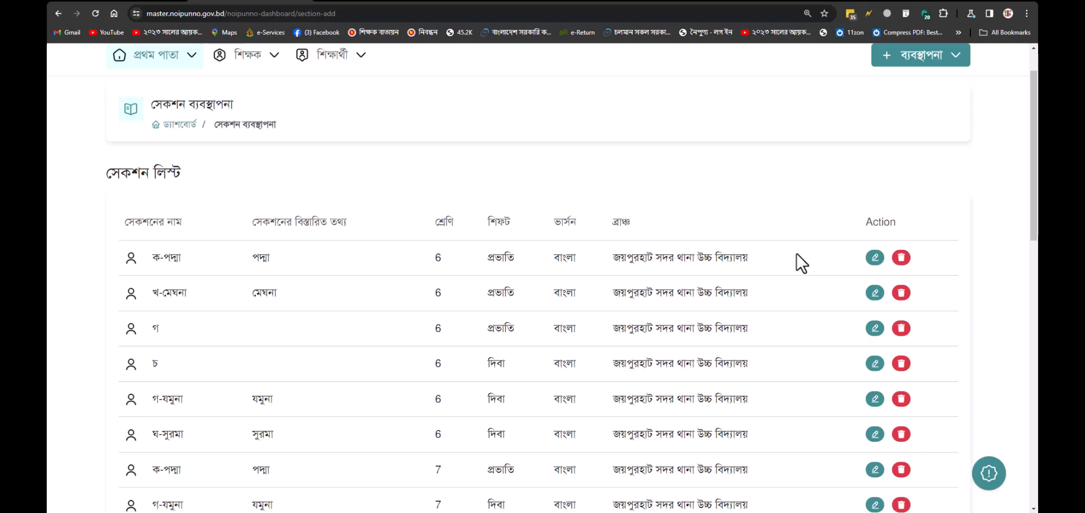
pyautogui.scroll(-1, 605, 324)
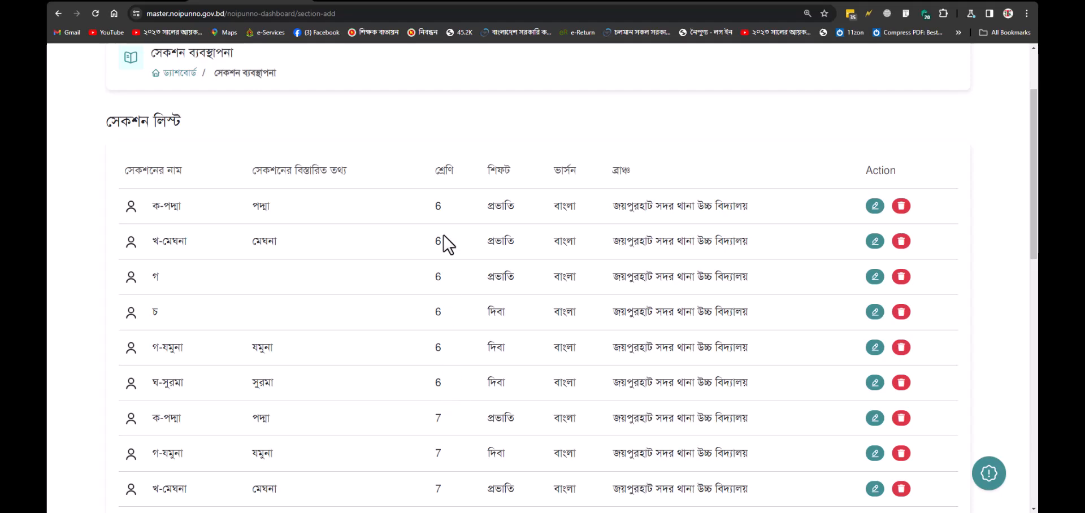
pyautogui.scroll(-2, 446, 358)
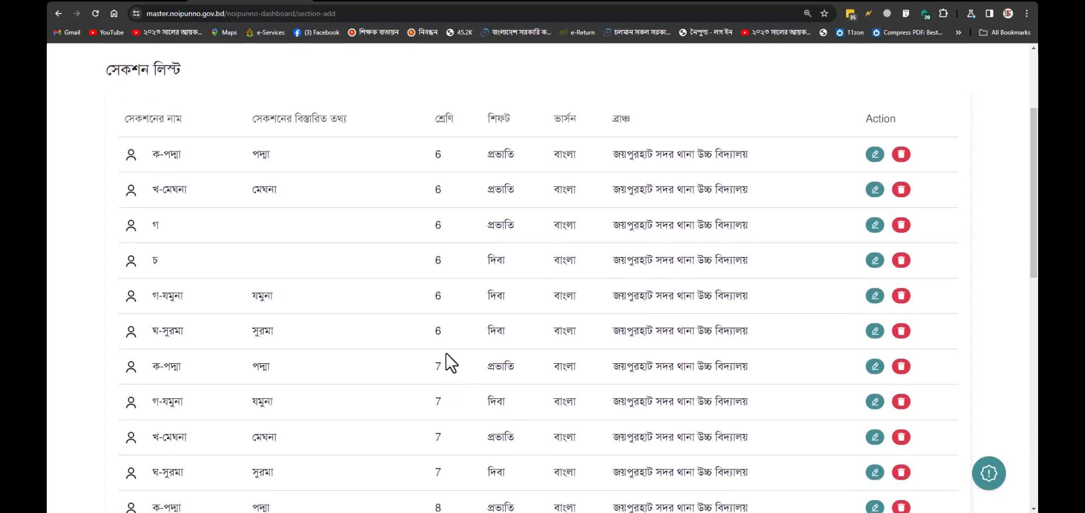
pyautogui.scroll(-4, 445, 333)
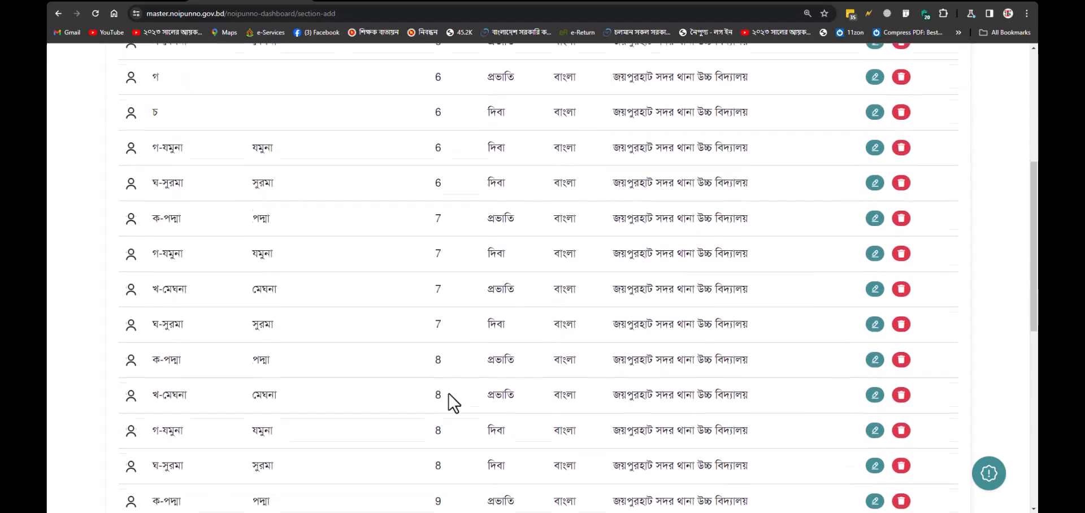
pyautogui.scroll(-2, 449, 408)
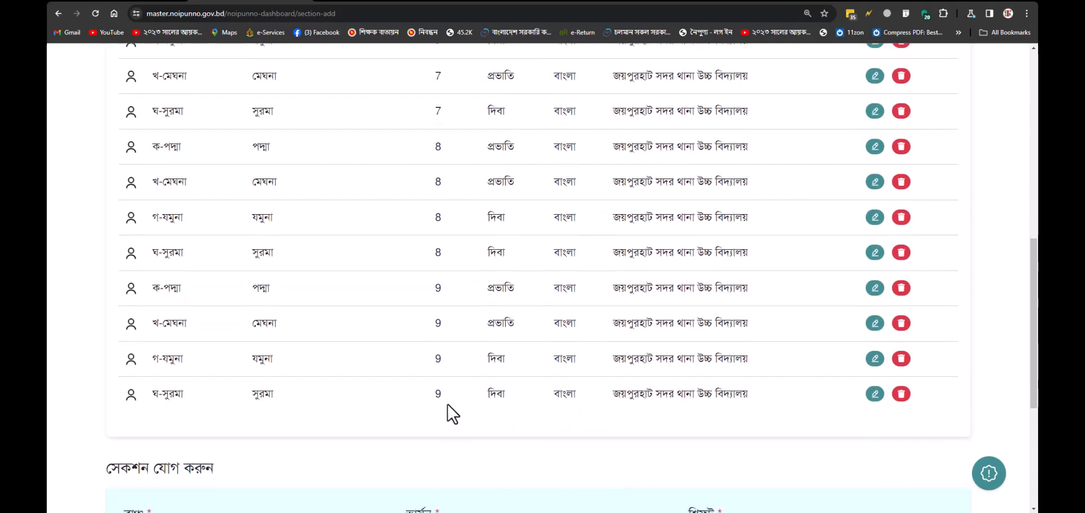
pyautogui.scroll(3, 452, 402)
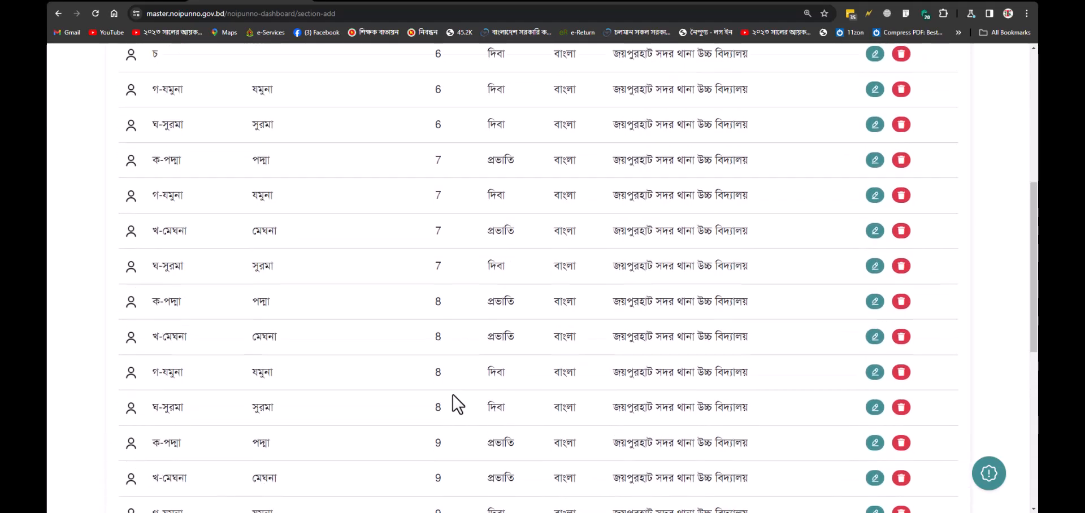
pyautogui.scroll(3, 453, 395)
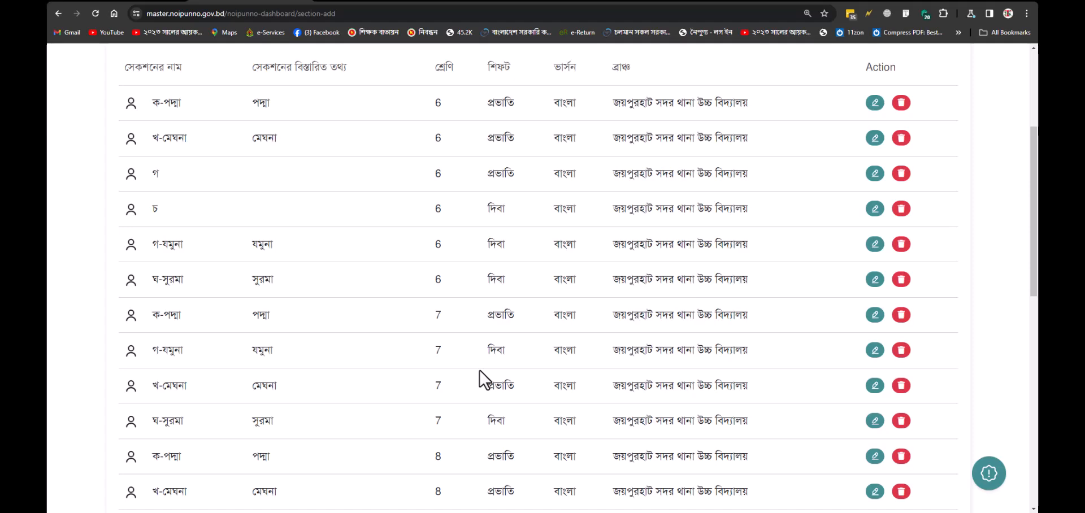
pyautogui.scroll(2, 479, 369)
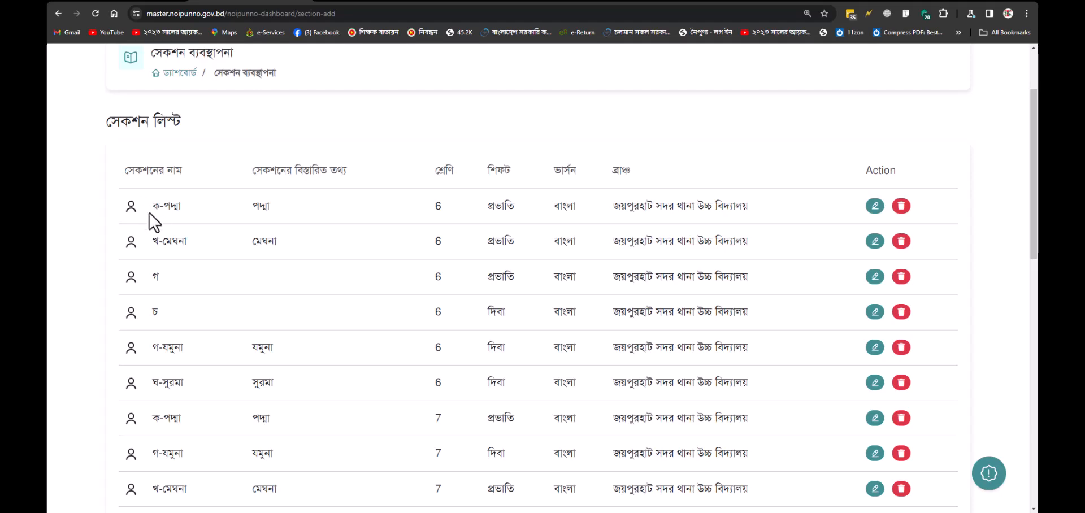
# Step: Highlight the section names ক-পদ্মা, গ-যমুনা and ঘ-সুরমা in the list
pyautogui.moveTo(152, 207); pyautogui.dragTo(177, 209)
pyautogui.doubleClick(171, 207)
pyautogui.doubleClick(173, 348)
pyautogui.moveTo(162, 383); pyautogui.dragTo(174, 383)
# Step: Delete class 6 sections গ and চ, confirming and dismissing each success message
pyautogui.click(901, 277)
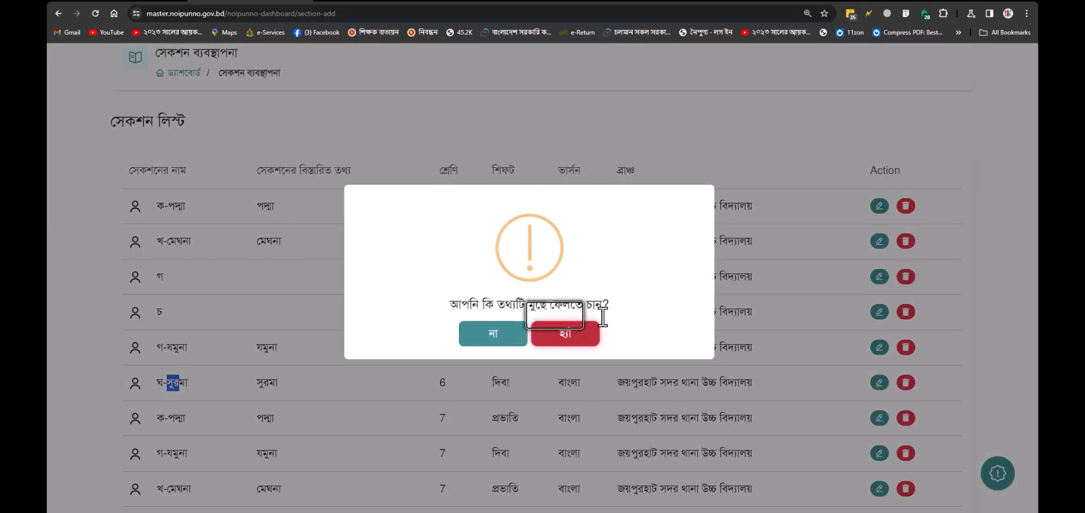
pyautogui.click(576, 335)
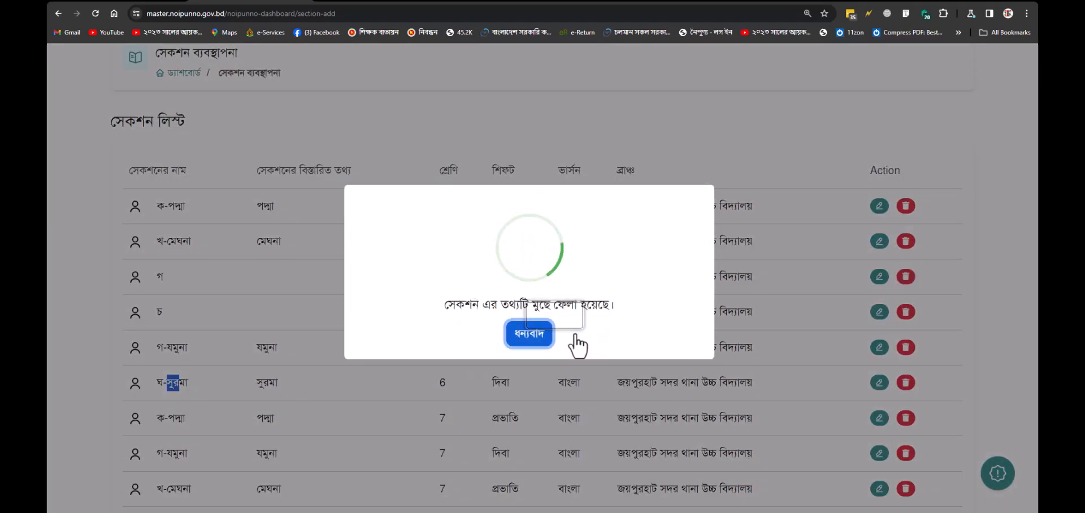
pyautogui.click(523, 338)
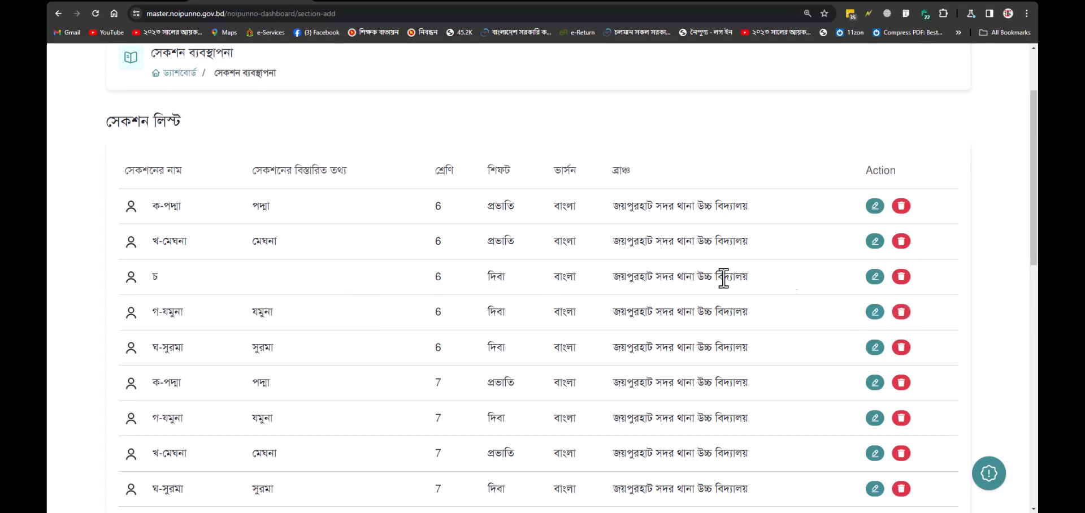
pyautogui.click(901, 276)
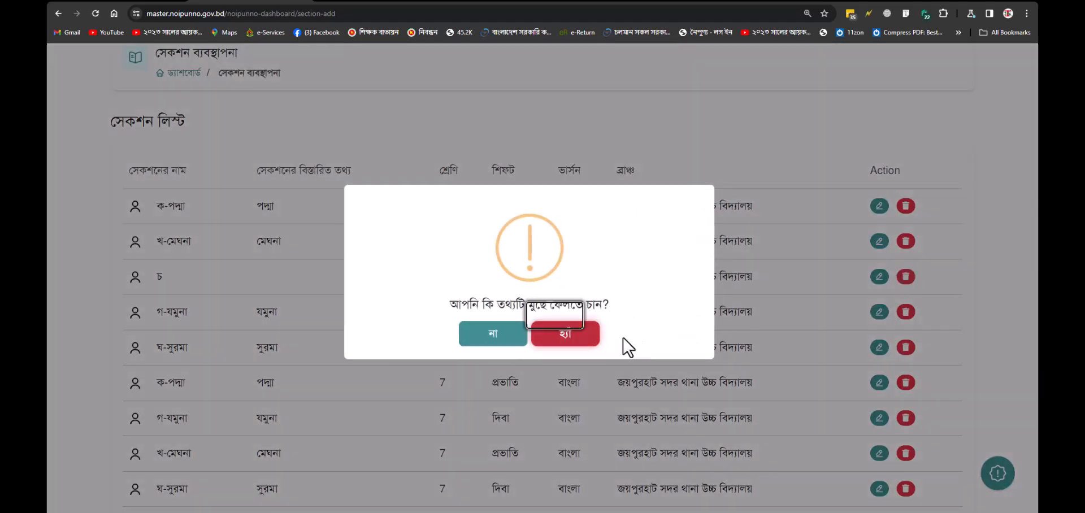
pyautogui.click(572, 340)
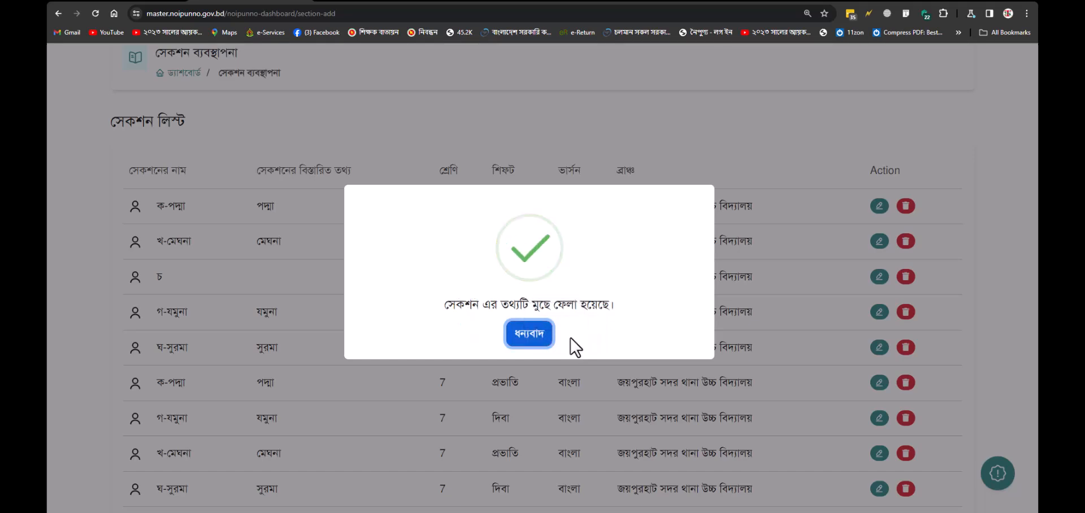
pyautogui.click(531, 338)
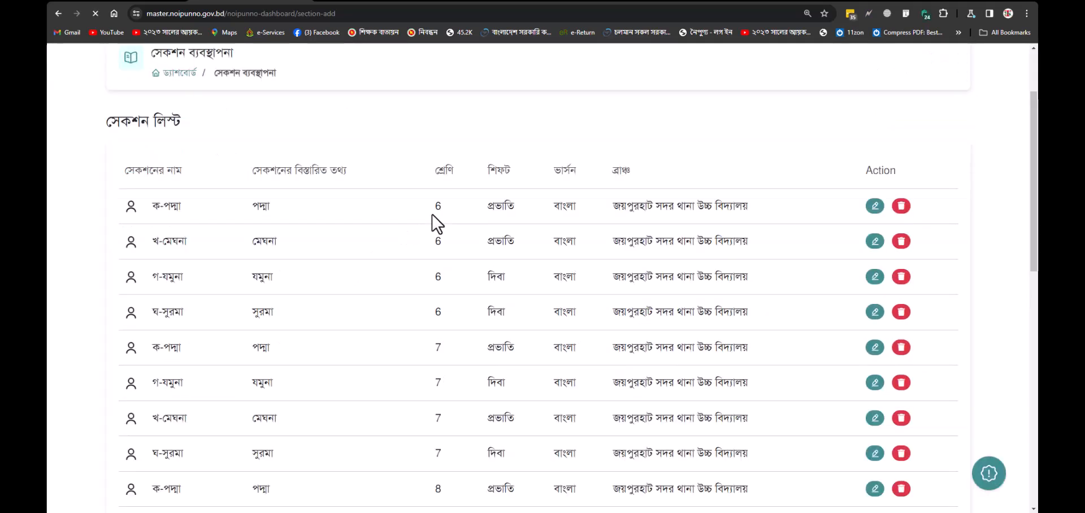
# Step: Scroll the section list to confirm classes 6, 7 and 8 each have ক-পদ্মা, খ-মেঘনা, গ-যমুনা, ঘ-সুরমা
pyautogui.scroll(-2, 438, 237)
pyautogui.scroll(-4, 451, 266)
pyautogui.scroll(6, 483, 355)
pyautogui.scroll(-1, 413, 437)
pyautogui.scroll(-2, 413, 437)
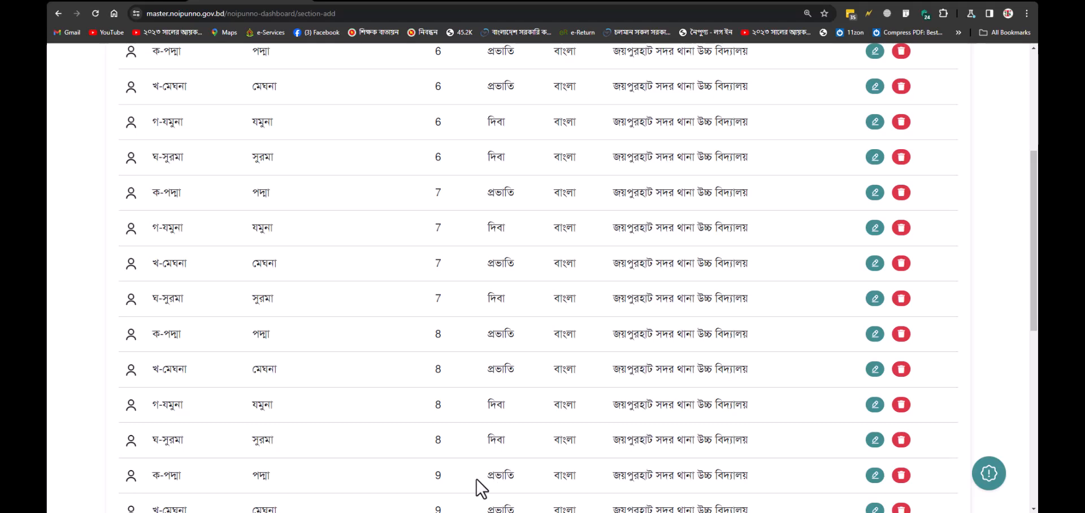
pyautogui.scroll(-2, 477, 481)
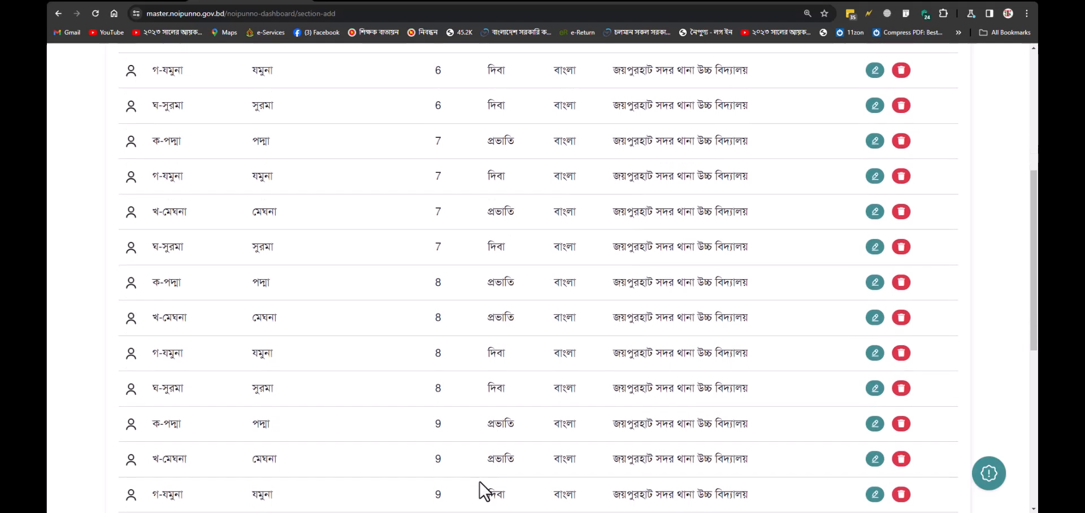
pyautogui.scroll(6, 616, 440)
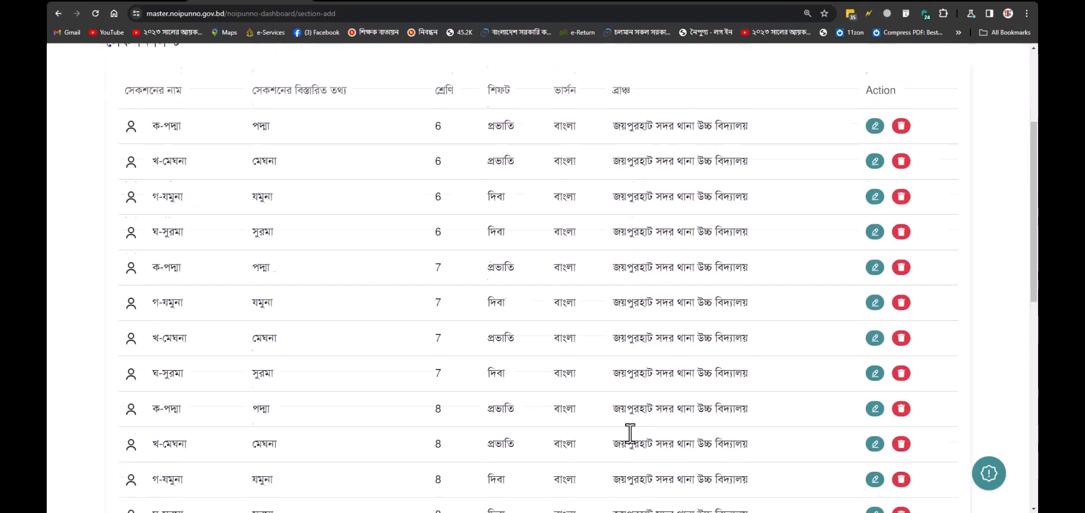
pyautogui.click(955, 71)
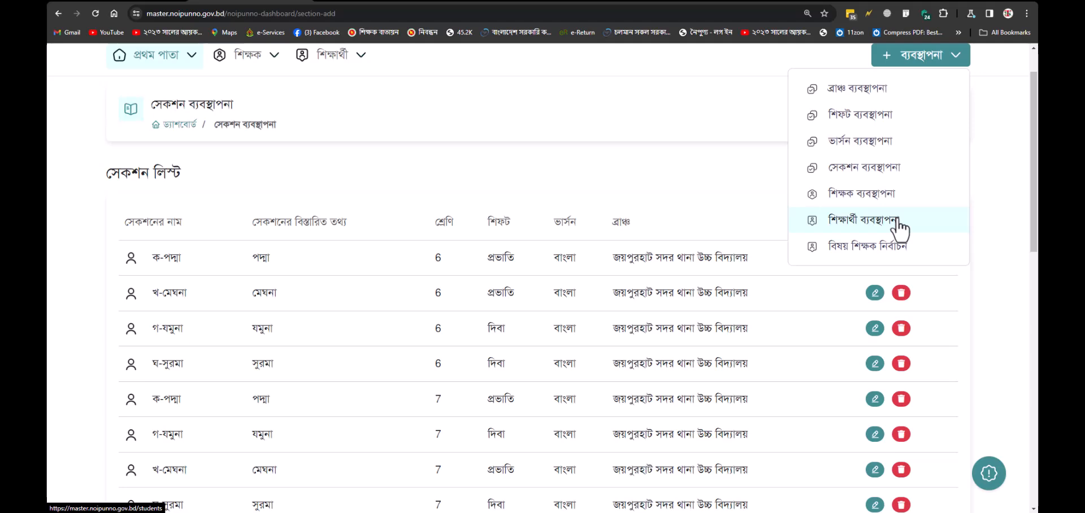
pyautogui.scroll(-10, 690, 293)
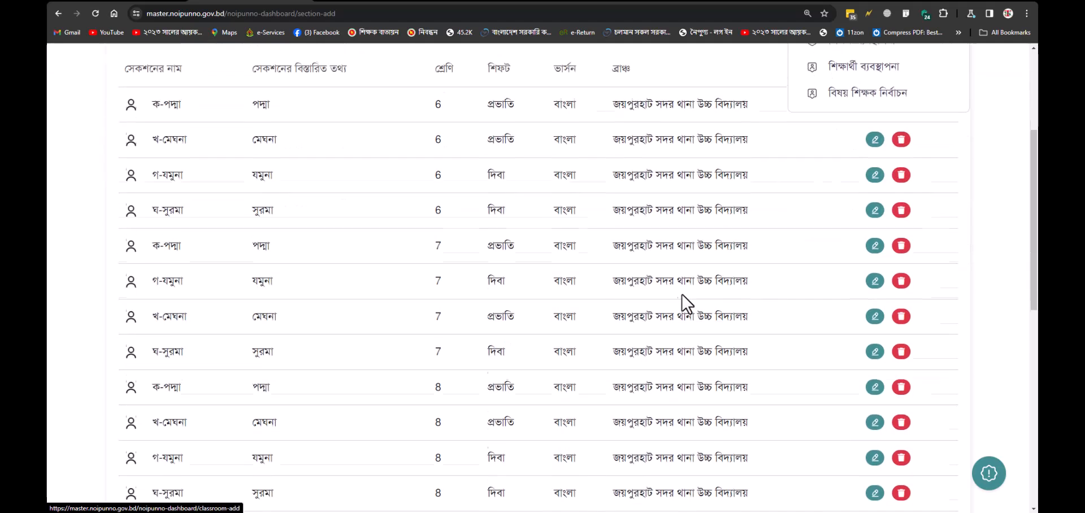
# Step: Try the add-section form with the school branch, প্রভাতি shift and class Eight
pyautogui.click(294, 372)
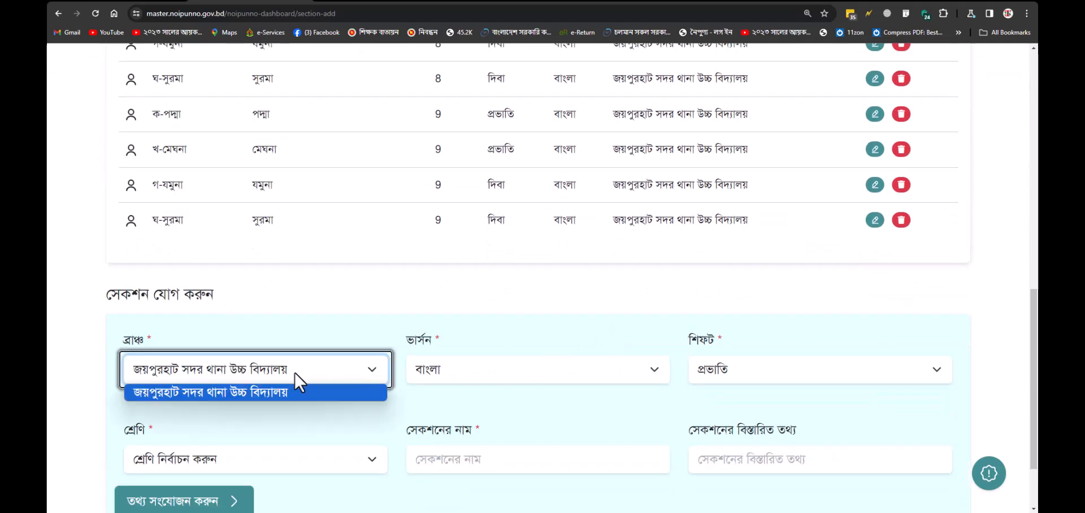
pyautogui.click(294, 371)
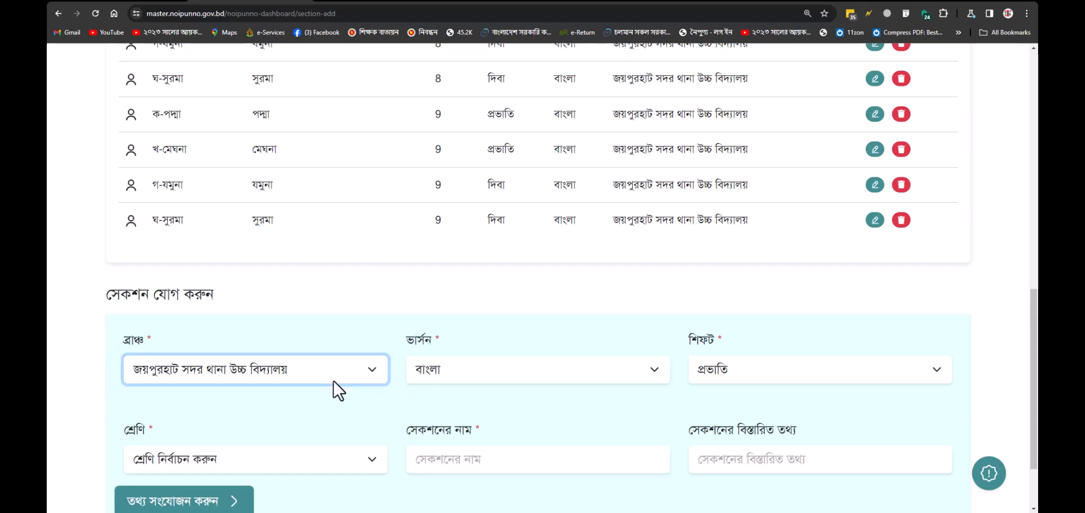
pyautogui.click(761, 368)
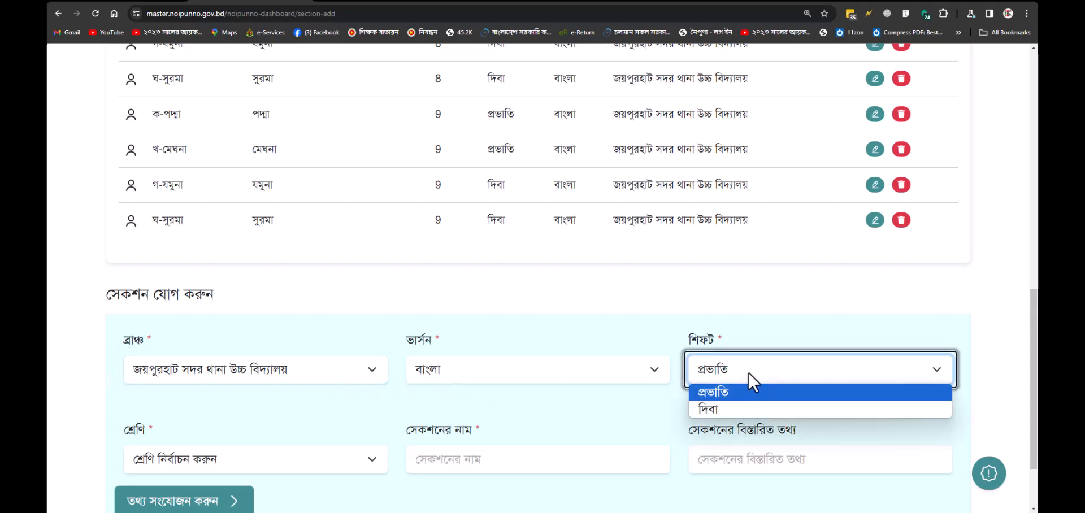
pyautogui.click(748, 373)
pyautogui.scroll(-1, 285, 432)
pyautogui.click(276, 406)
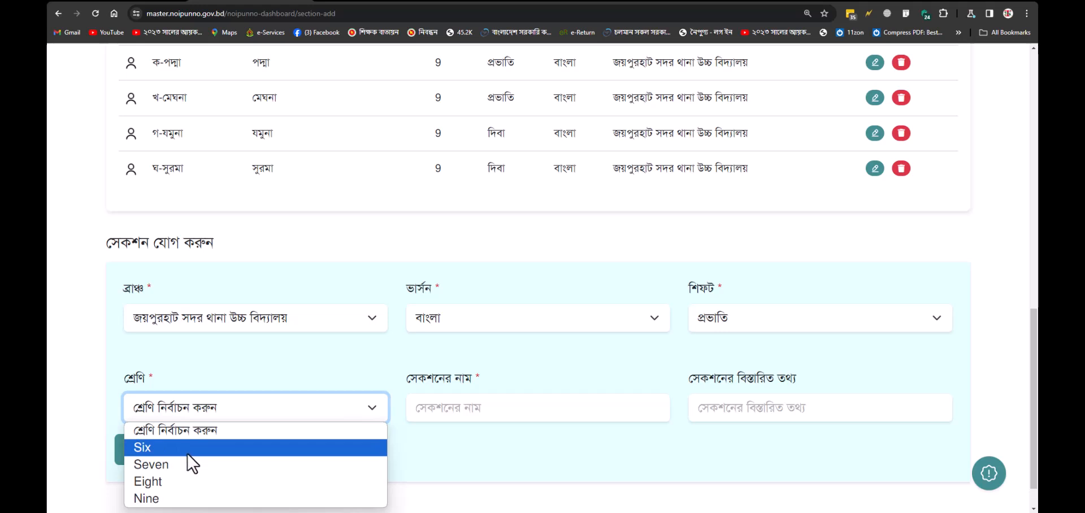
pyautogui.click(181, 480)
pyautogui.click(461, 406)
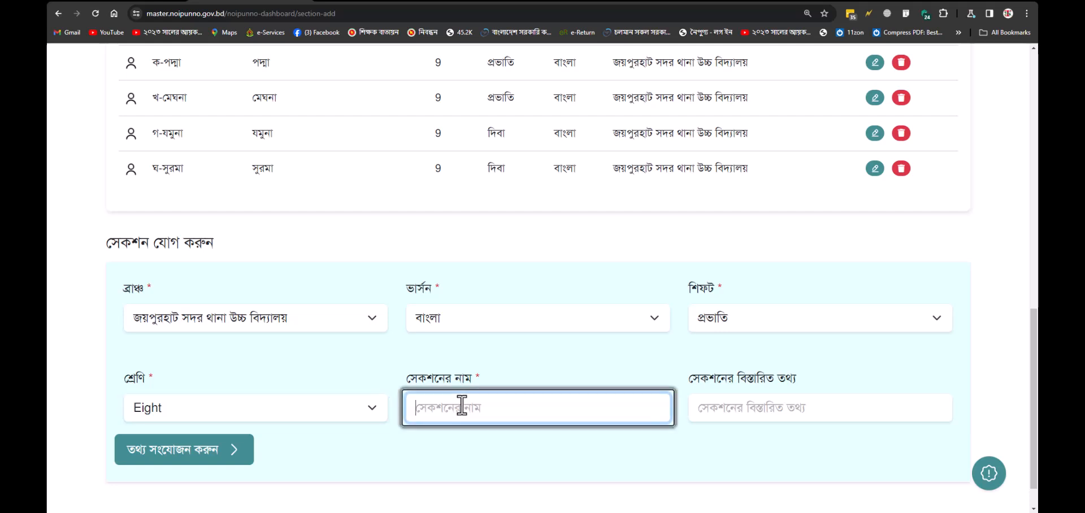
pyautogui.click(745, 403)
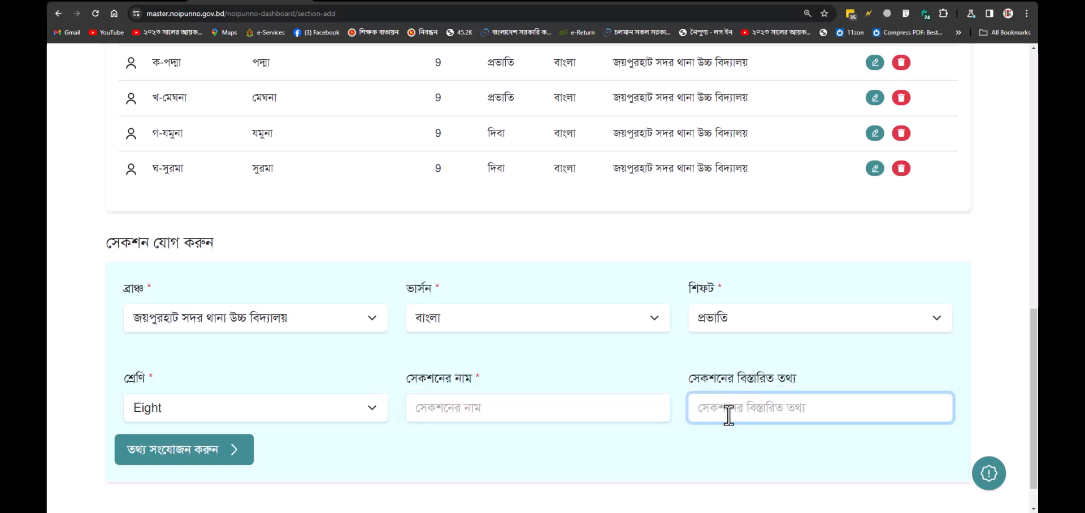
# Step: Recheck the existing section list, then keep class Eight selected in the add-section form
pyautogui.scroll(7, 763, 404)
pyautogui.scroll(3, 713, 394)
pyautogui.moveTo(249, 207); pyautogui.dragTo(300, 207)
pyautogui.scroll(-7, 314, 222)
pyautogui.scroll(-3, 701, 455)
pyautogui.click(180, 374)
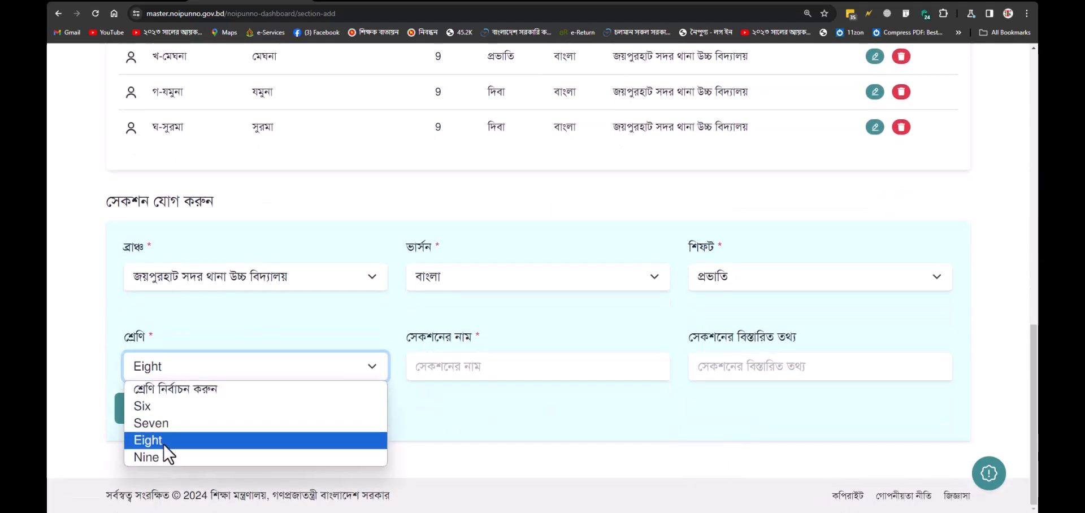
pyautogui.click(367, 446)
# Step: Go to the শিক্ষার্থী ব্যবস্থাপনা (student management) page
pyautogui.scroll(5, 683, 373)
pyautogui.scroll(7, 683, 373)
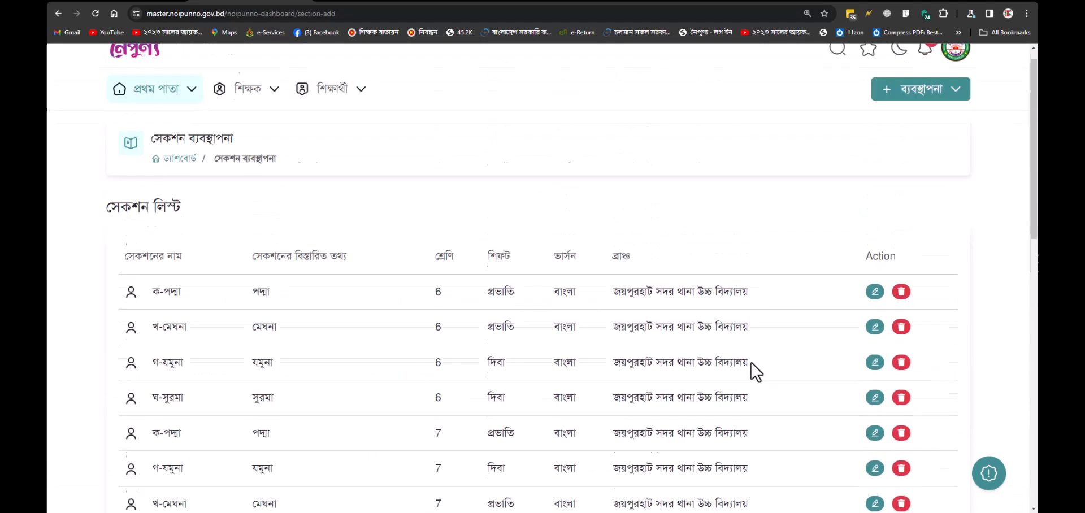
pyautogui.click(932, 116)
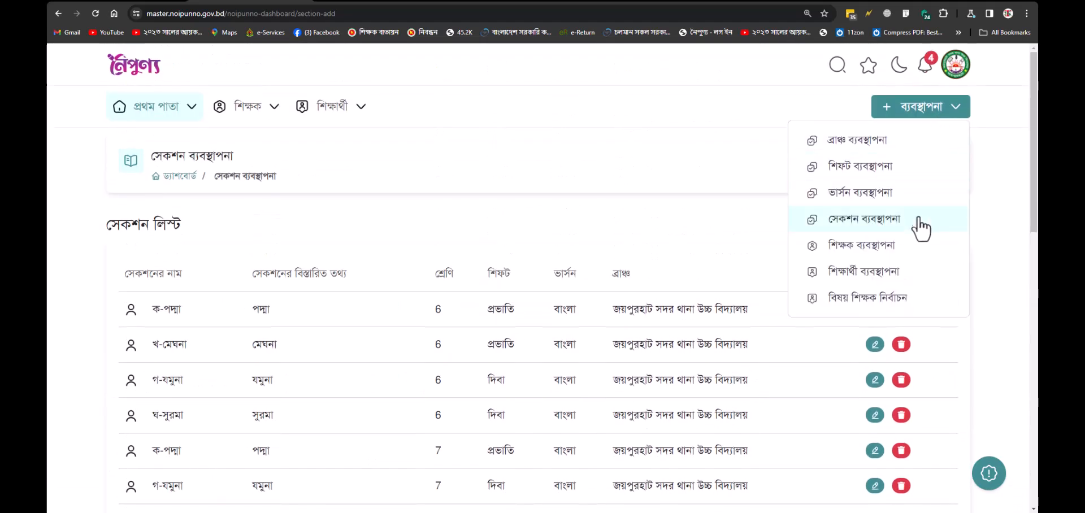
pyautogui.click(910, 271)
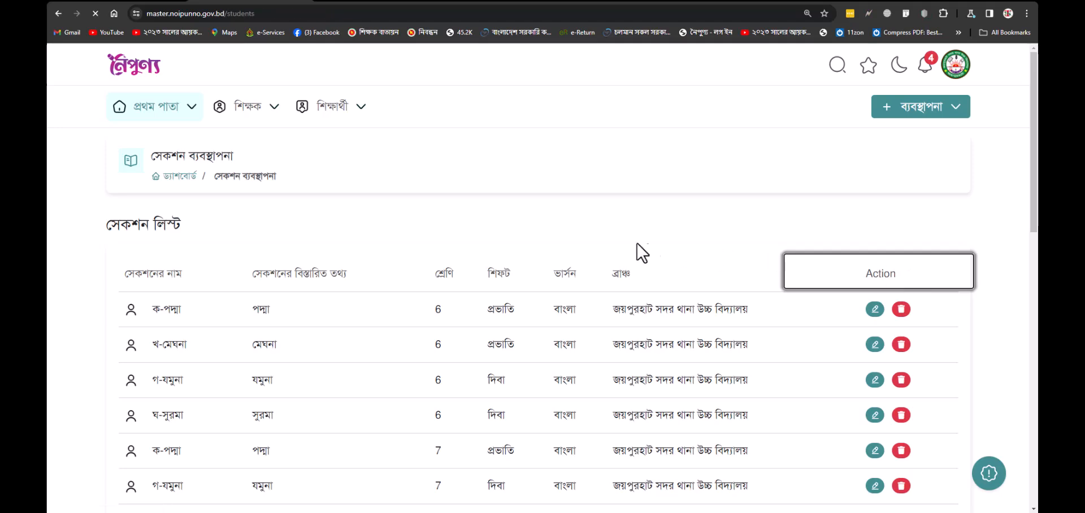
# Step: Scroll the student list showing one class Eight student in ক-পদ্মা, then return to the dashboard
pyautogui.scroll(-3, 483, 222)
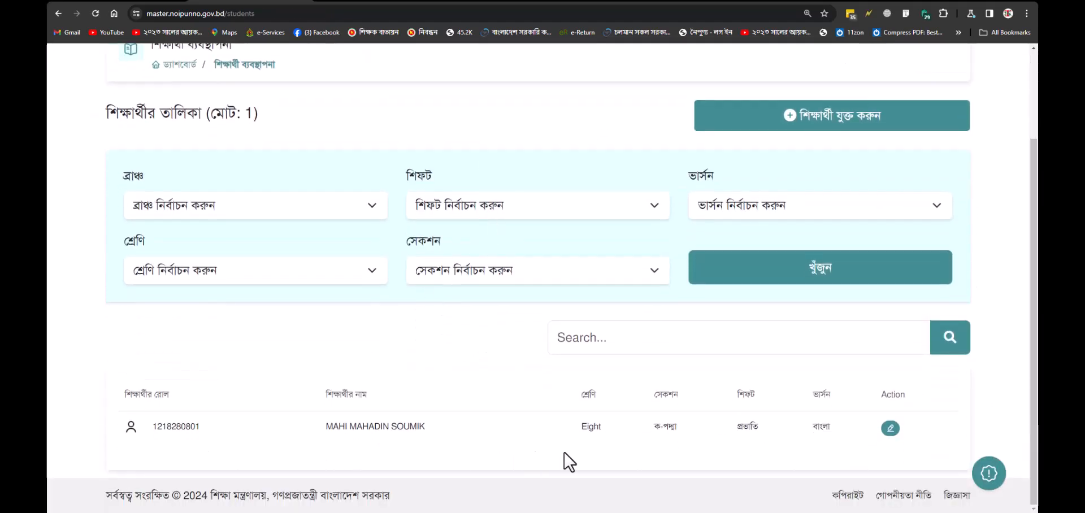
pyautogui.scroll(2, 451, 457)
pyautogui.scroll(1, 443, 453)
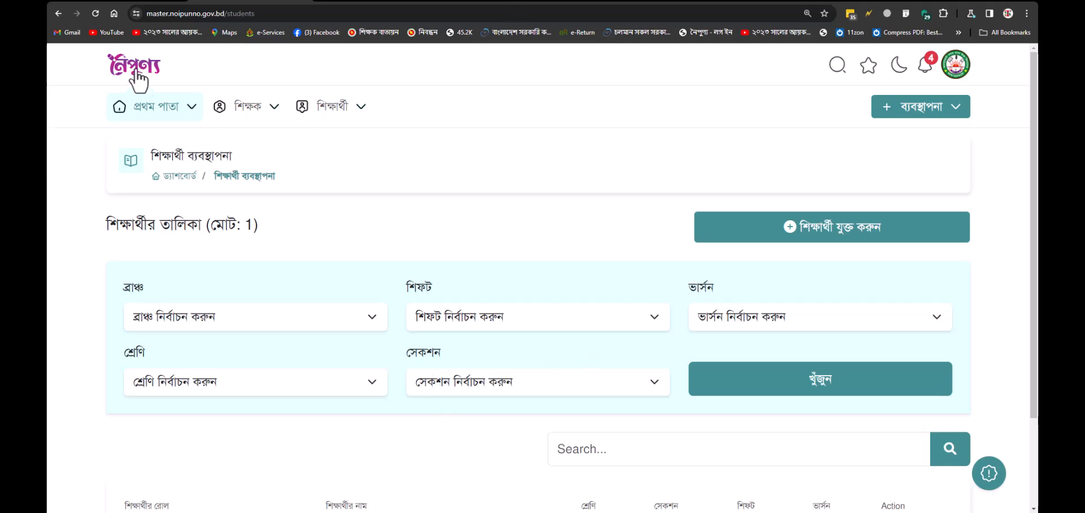
pyautogui.click(159, 77)
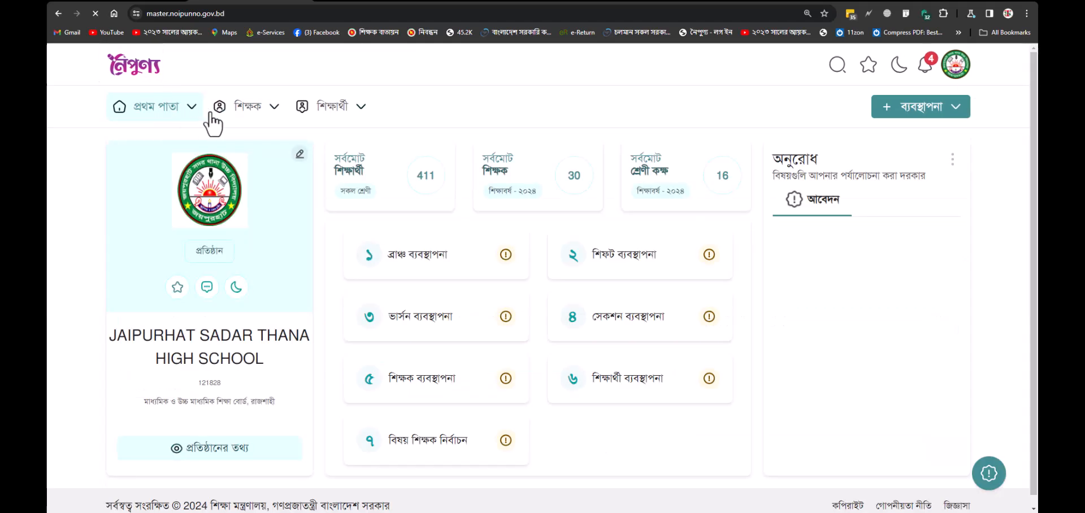
# Step: Show the শিক্ষার্থী menu with new student registration and add-to-new-class options
pyautogui.click(360, 107)
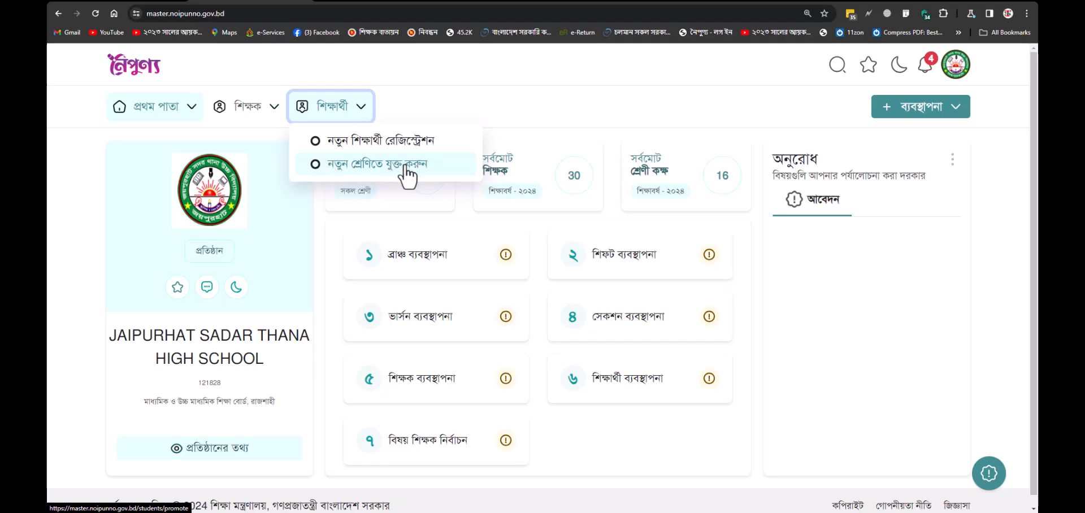
# Step: Under নতুন শ্রেণিতে যুক্ত করুন, search class Seven students: দিবা shift, বাংলা version, section গ-যমুনা
pyautogui.click(388, 165)
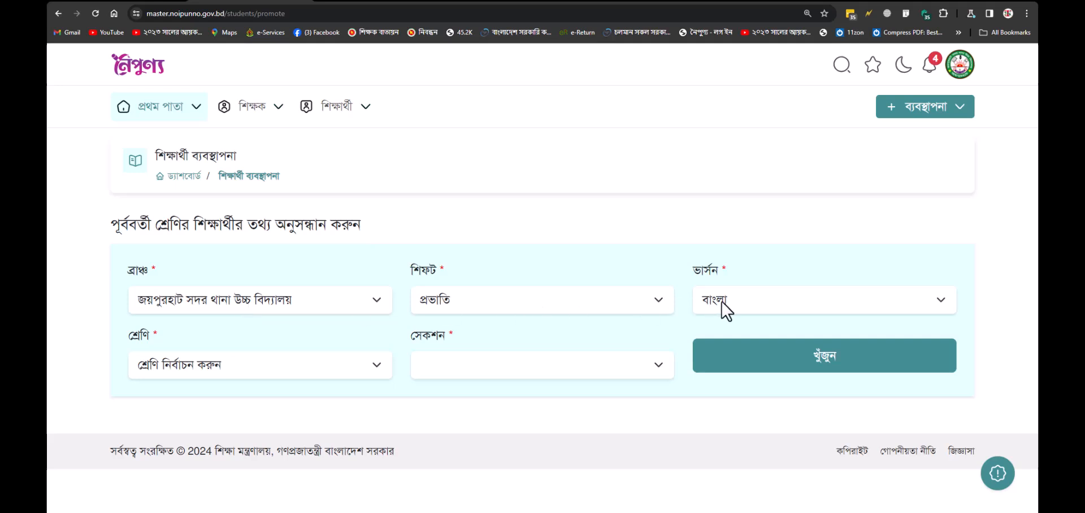
pyautogui.click(551, 299)
pyautogui.click(537, 333)
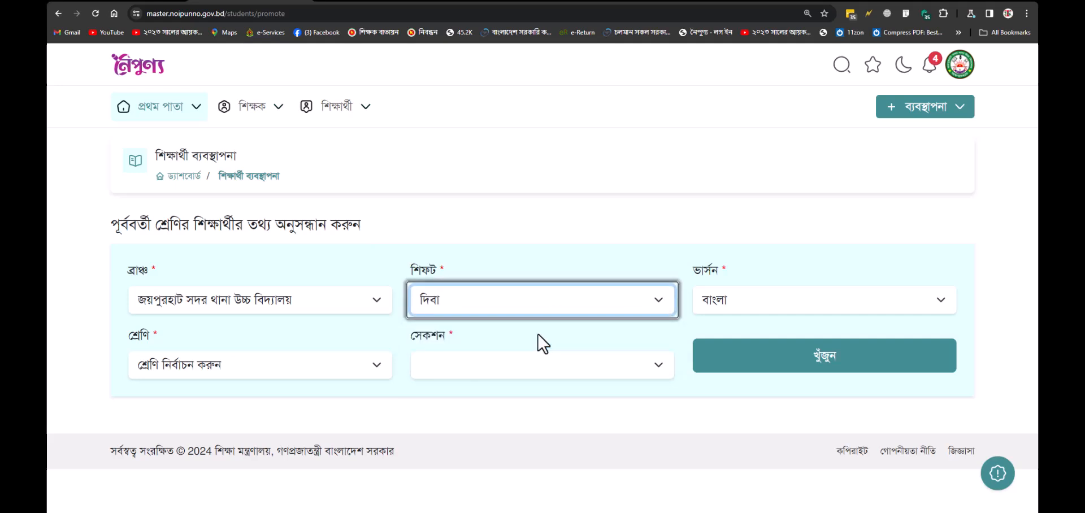
pyautogui.click(776, 301)
pyautogui.click(776, 320)
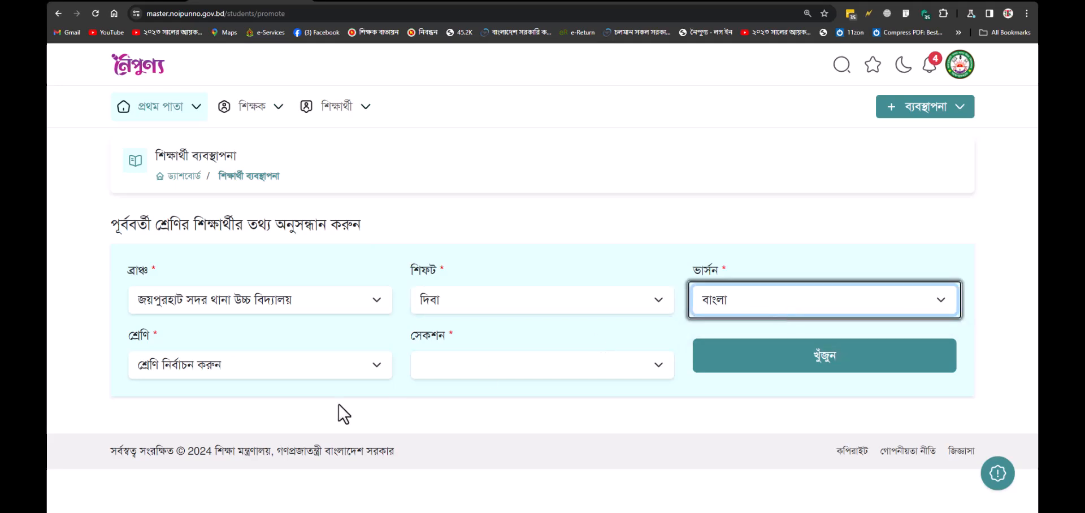
pyautogui.click(257, 374)
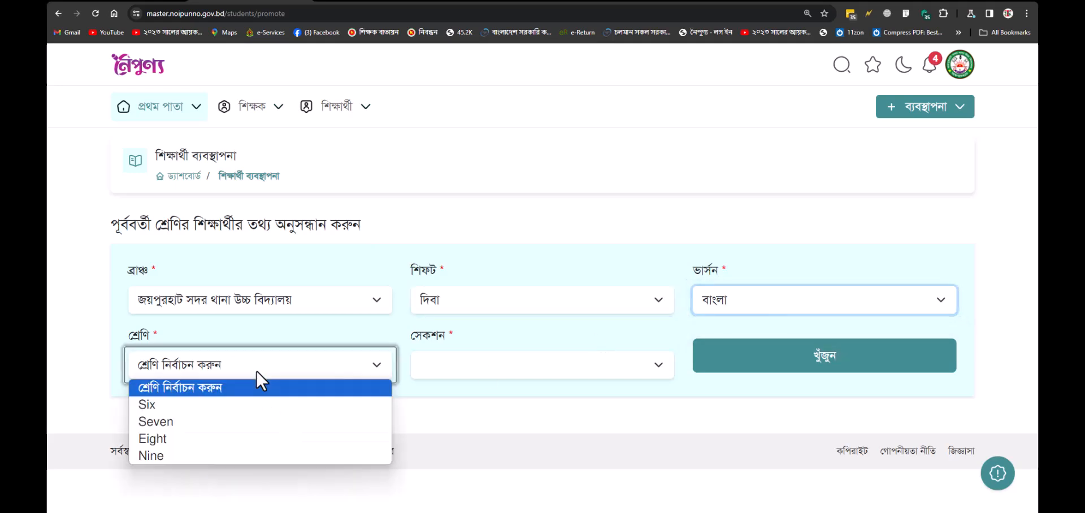
pyautogui.click(177, 420)
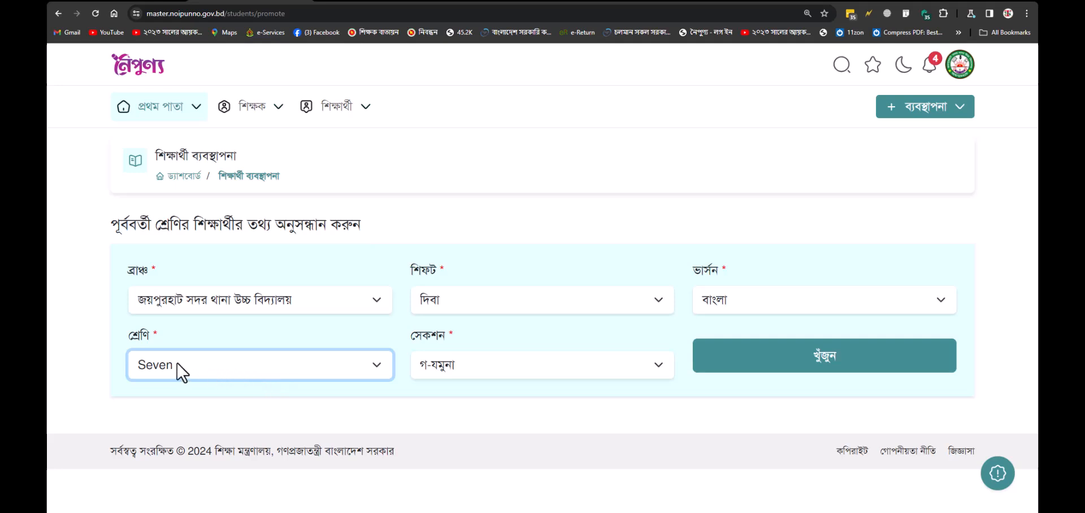
pyautogui.click(480, 363)
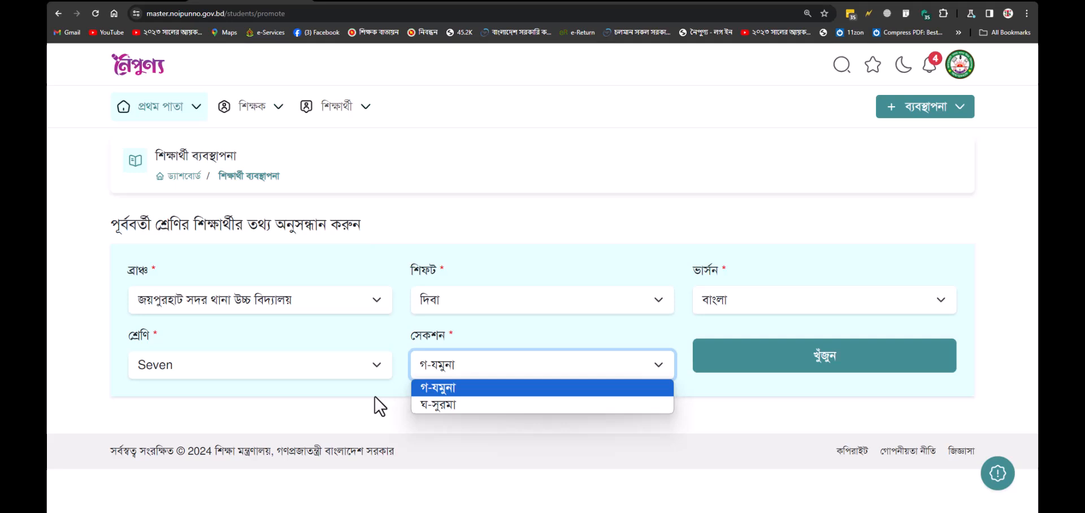
pyautogui.click(418, 387)
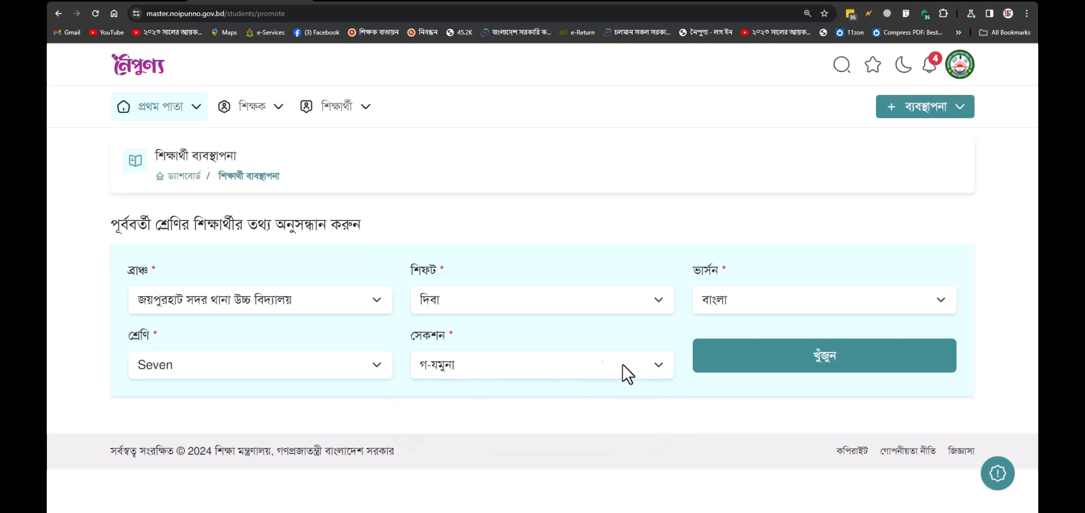
pyautogui.click(844, 364)
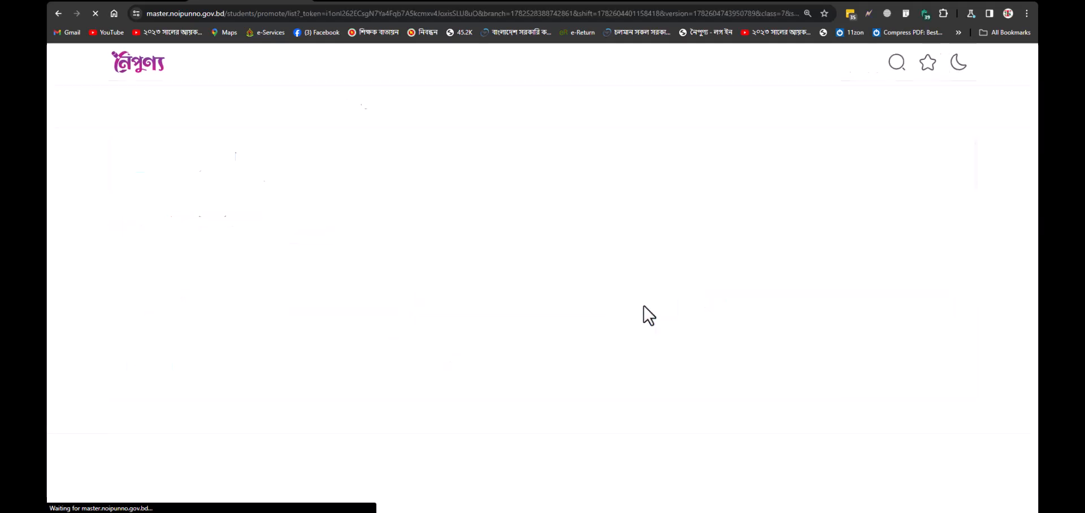
pyautogui.scroll(-2, 605, 305)
pyautogui.scroll(-3, 604, 305)
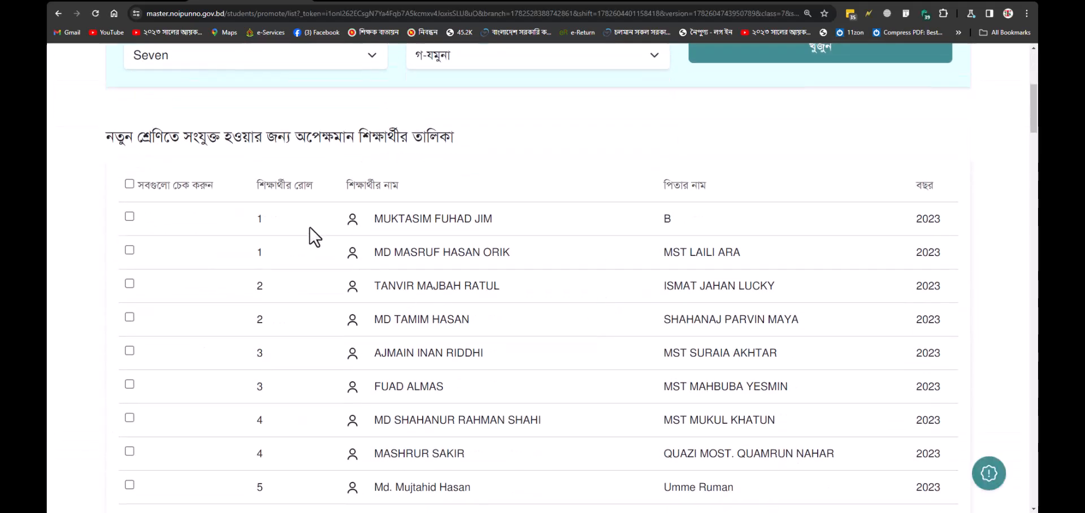
pyautogui.scroll(-12, 287, 209)
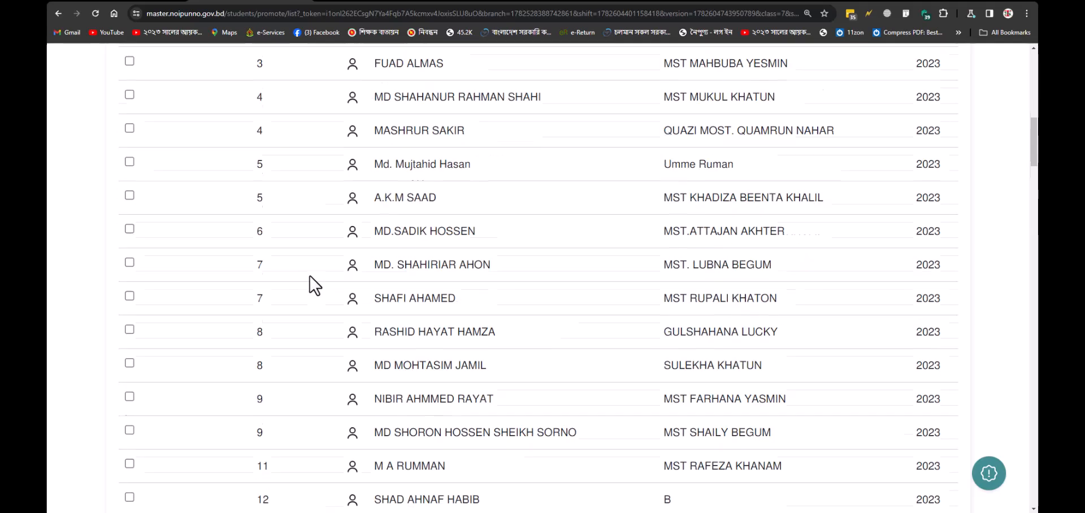
pyautogui.scroll(-20, 315, 311)
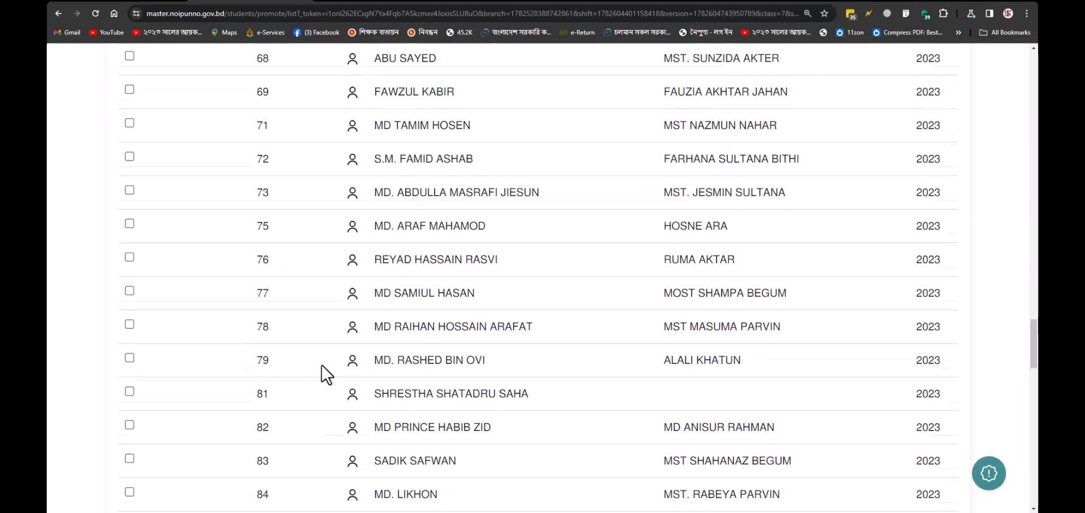
pyautogui.scroll(-10, 322, 368)
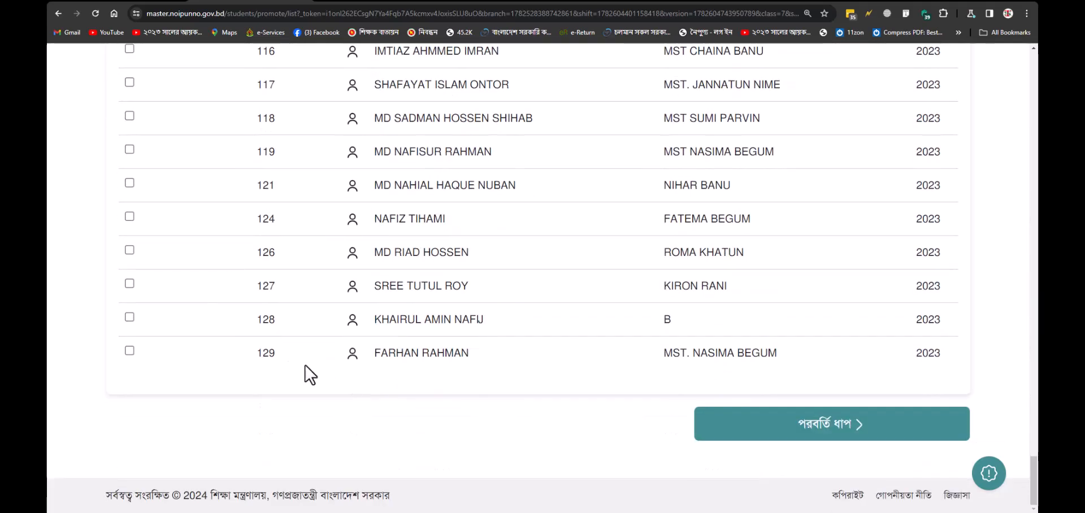
pyautogui.moveTo(1033, 479); pyautogui.dragTo(1034, 103)
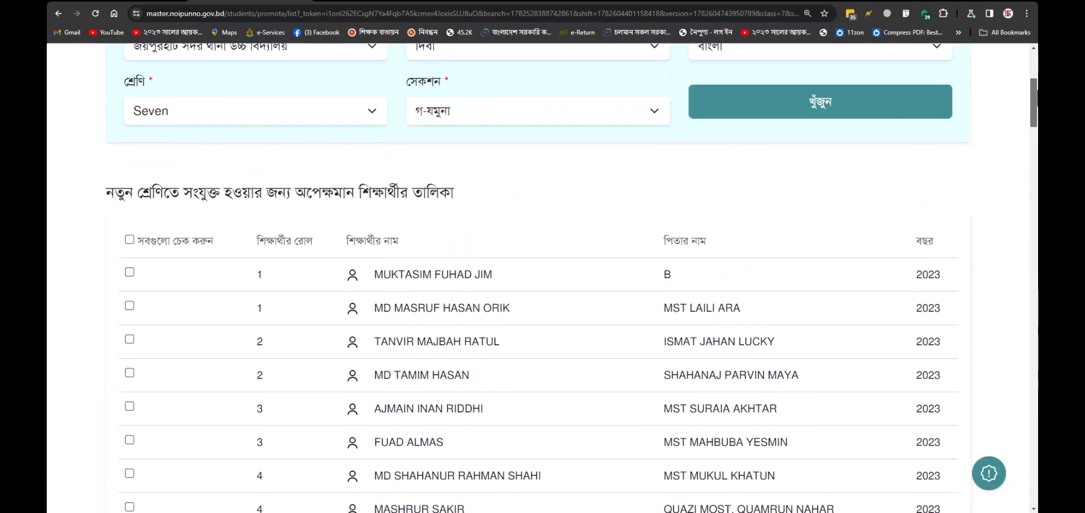
pyautogui.scroll(-2, 259, 313)
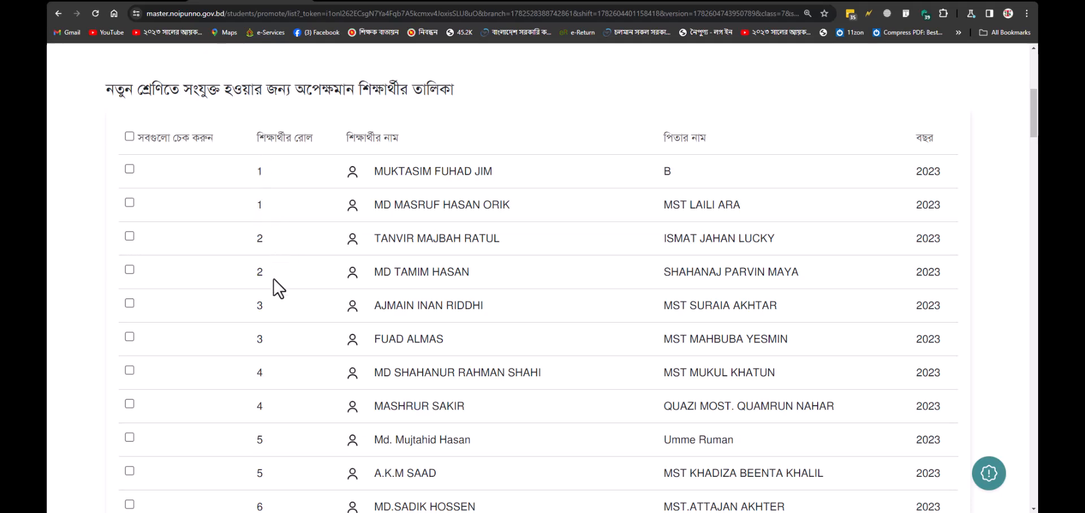
pyautogui.scroll(-7, 280, 375)
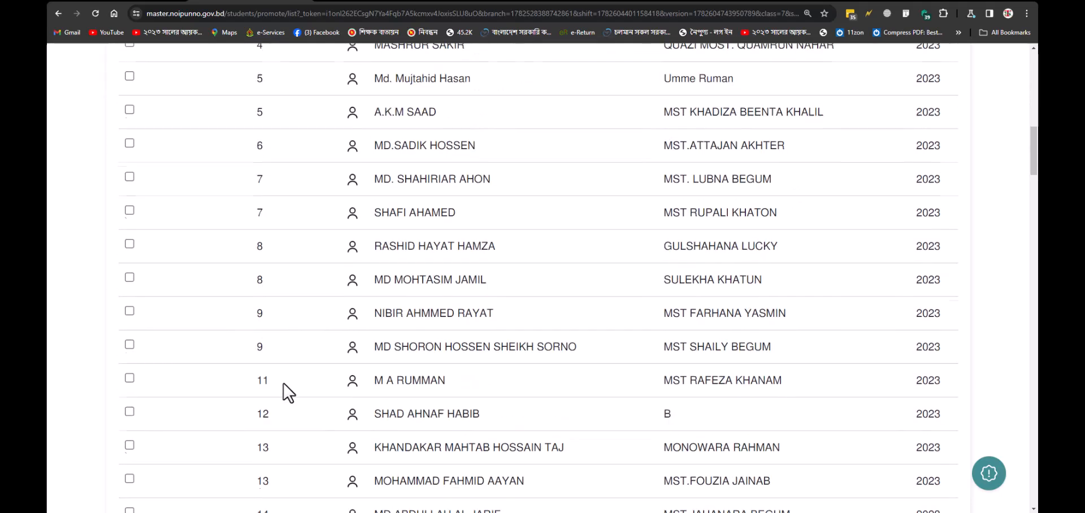
pyautogui.scroll(-1, 285, 390)
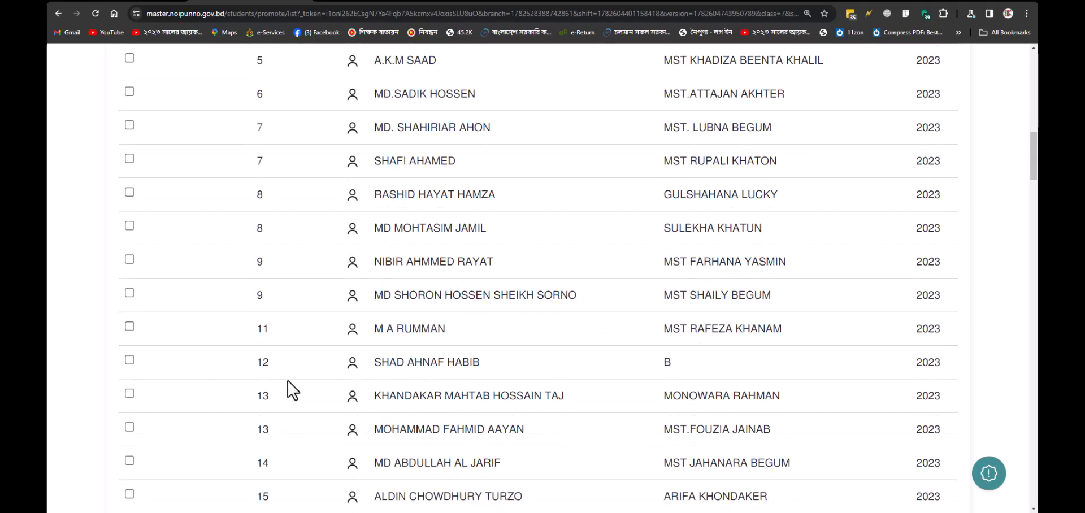
pyautogui.scroll(-4, 291, 390)
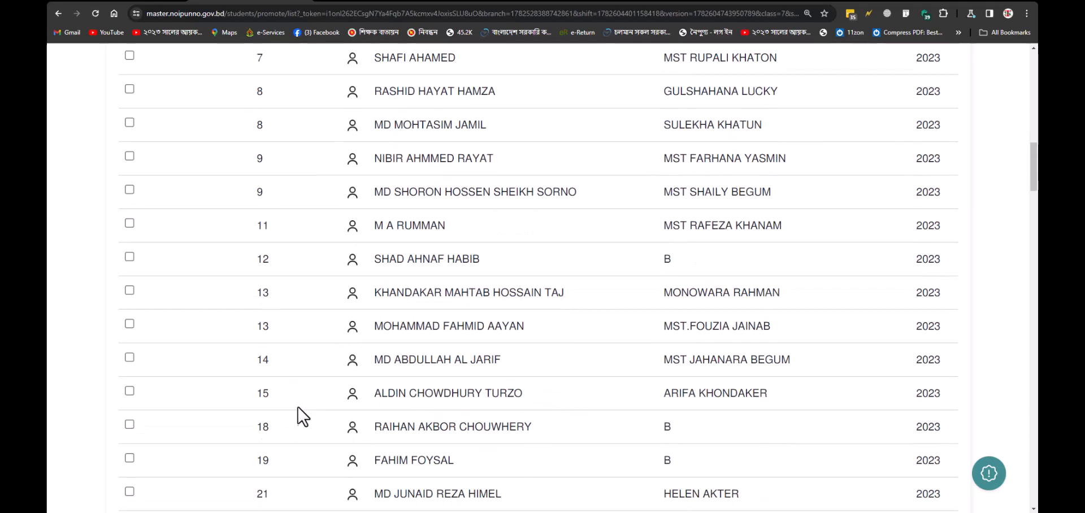
pyautogui.scroll(-2, 276, 407)
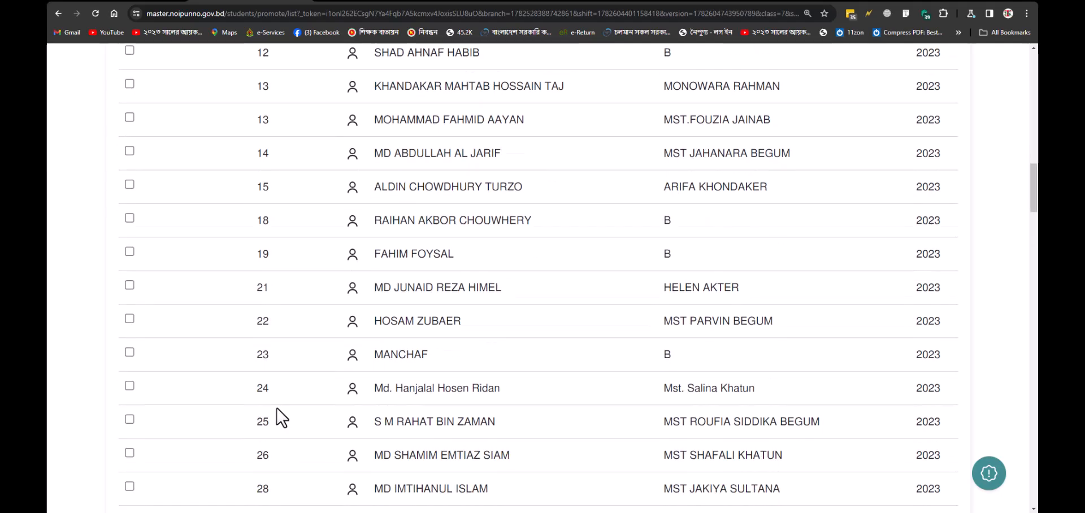
pyautogui.scroll(7, 280, 402)
pyautogui.scroll(6, 287, 408)
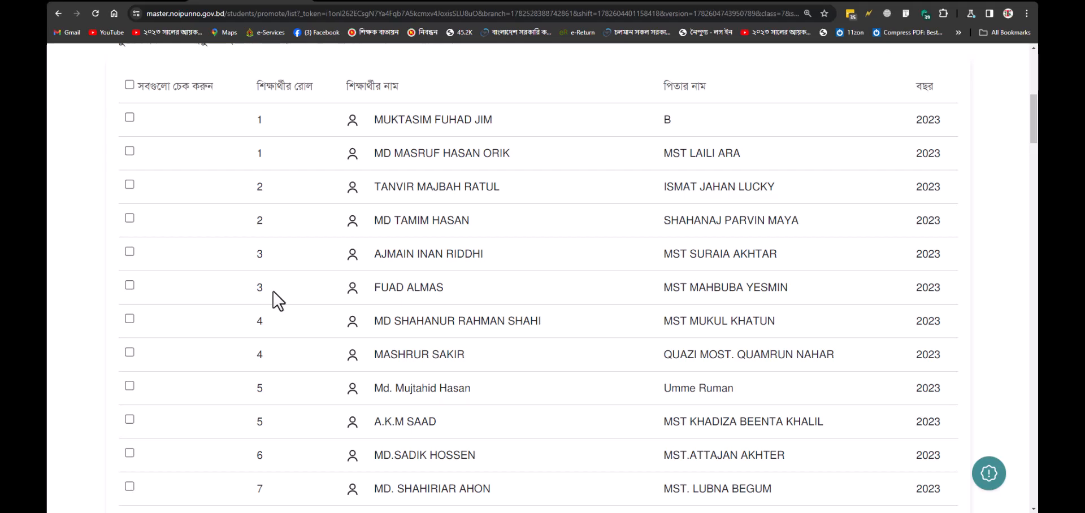
pyautogui.scroll(-2, 285, 150)
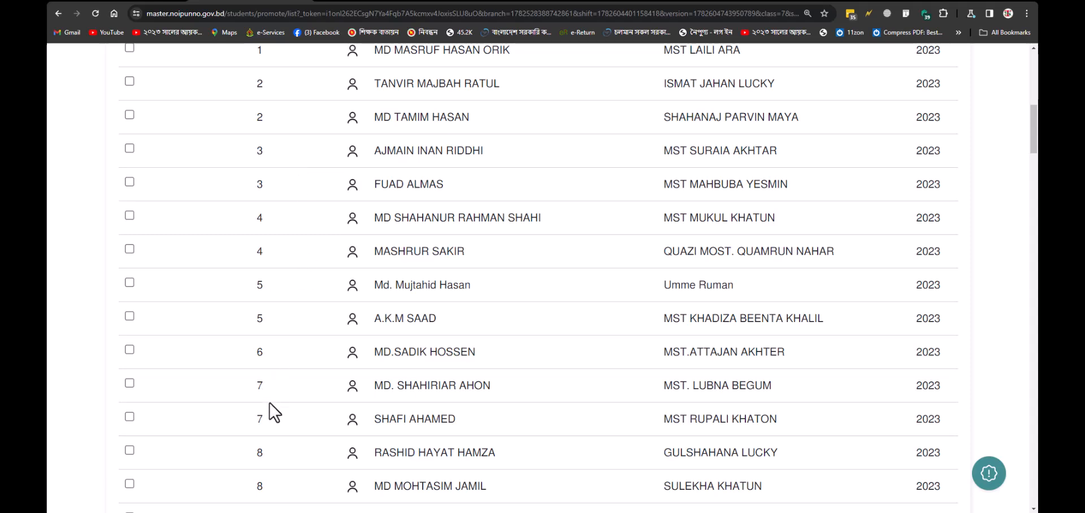
pyautogui.scroll(-3, 270, 399)
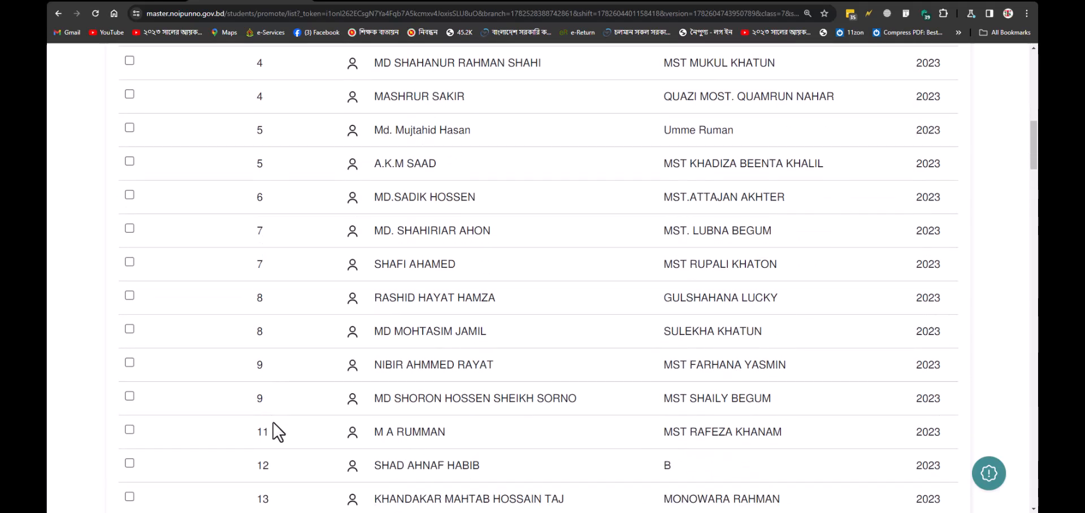
pyautogui.scroll(-1, 271, 407)
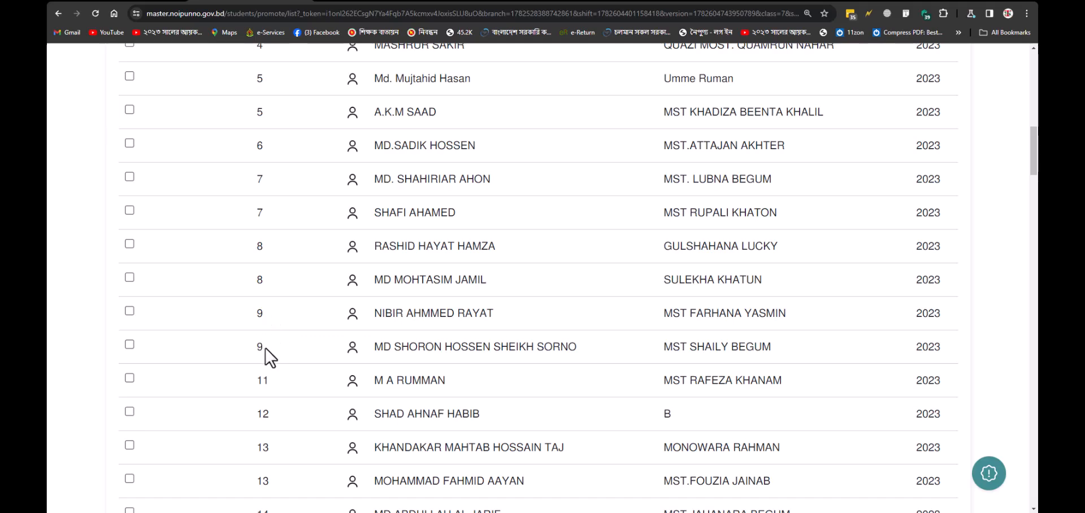
pyautogui.scroll(-20, 265, 347)
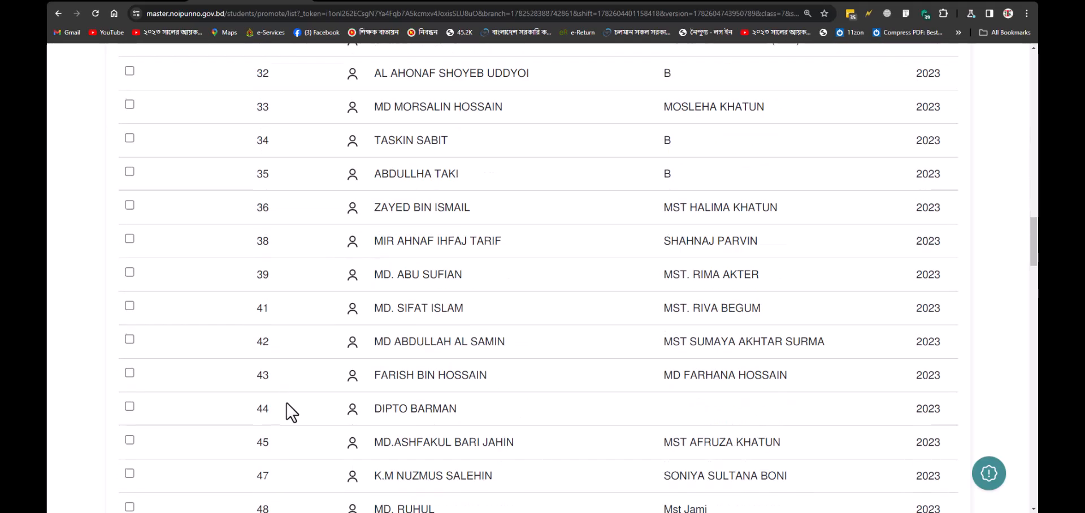
pyautogui.scroll(-17, 299, 414)
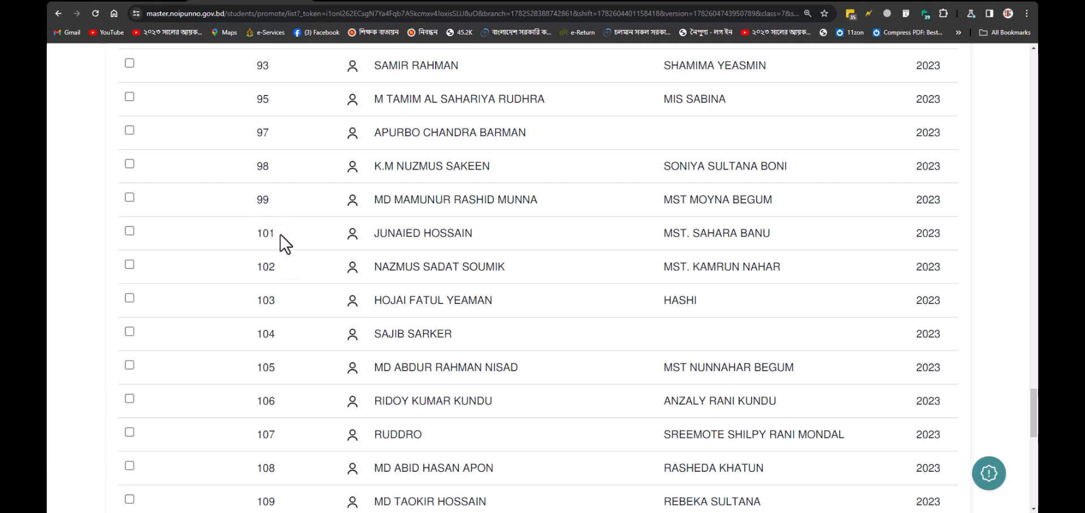
pyautogui.scroll(-7, 281, 249)
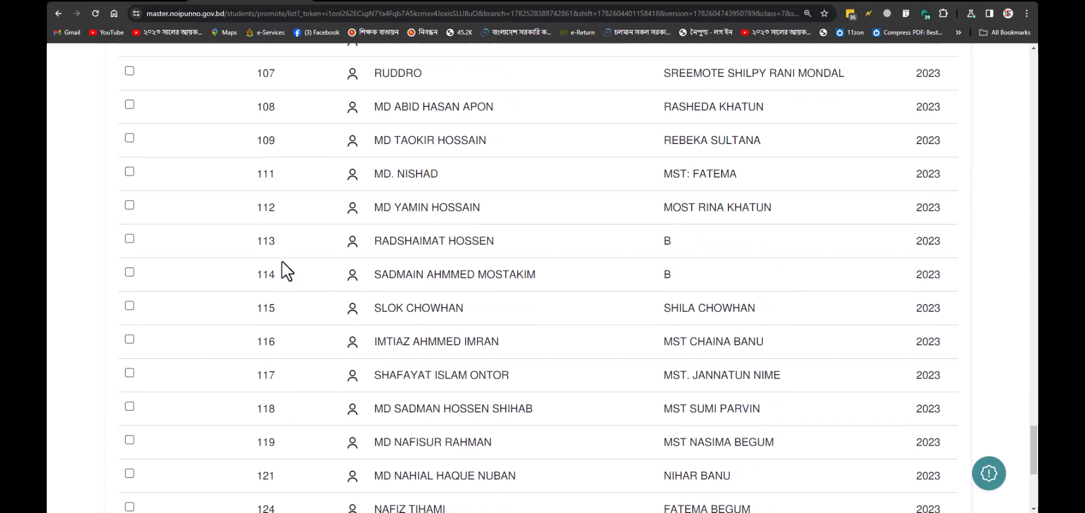
pyautogui.scroll(-3, 282, 260)
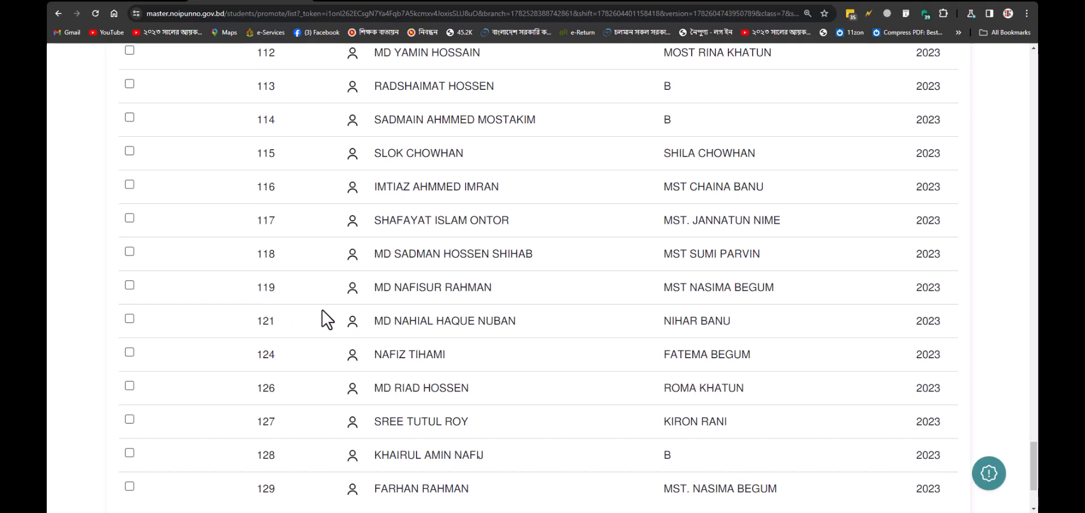
pyautogui.scroll(20, 287, 298)
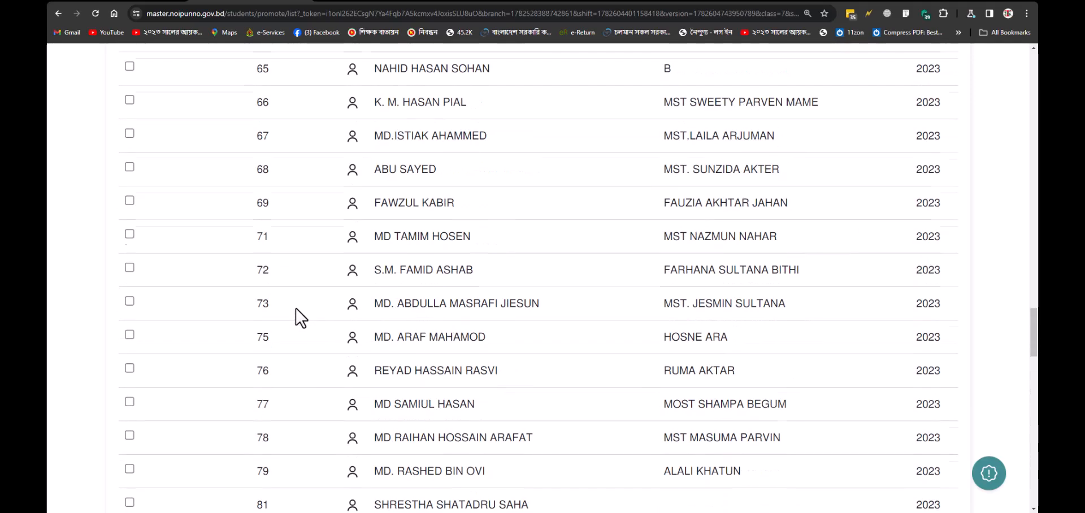
pyautogui.scroll(20, 298, 311)
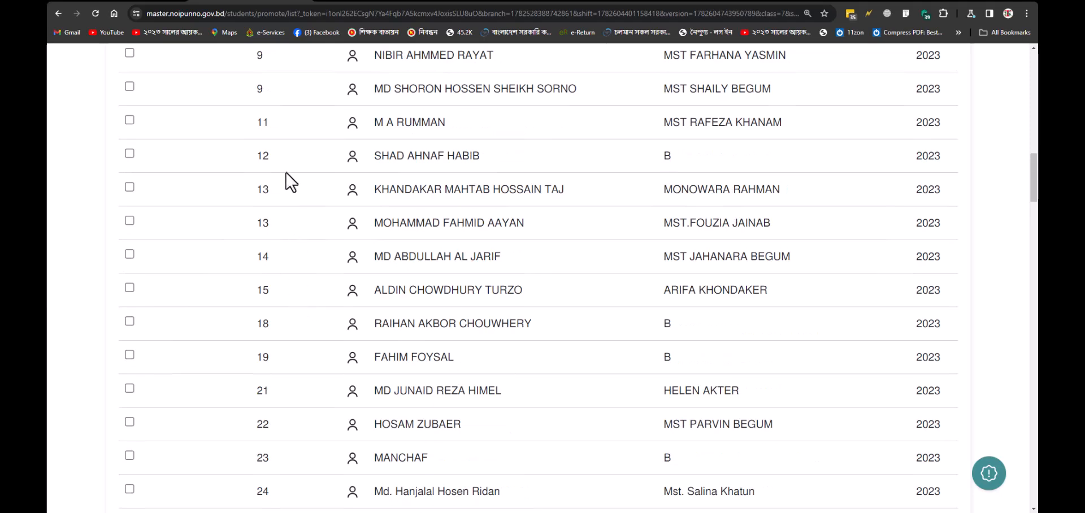
pyautogui.scroll(-1, 287, 221)
pyautogui.scroll(2, 283, 221)
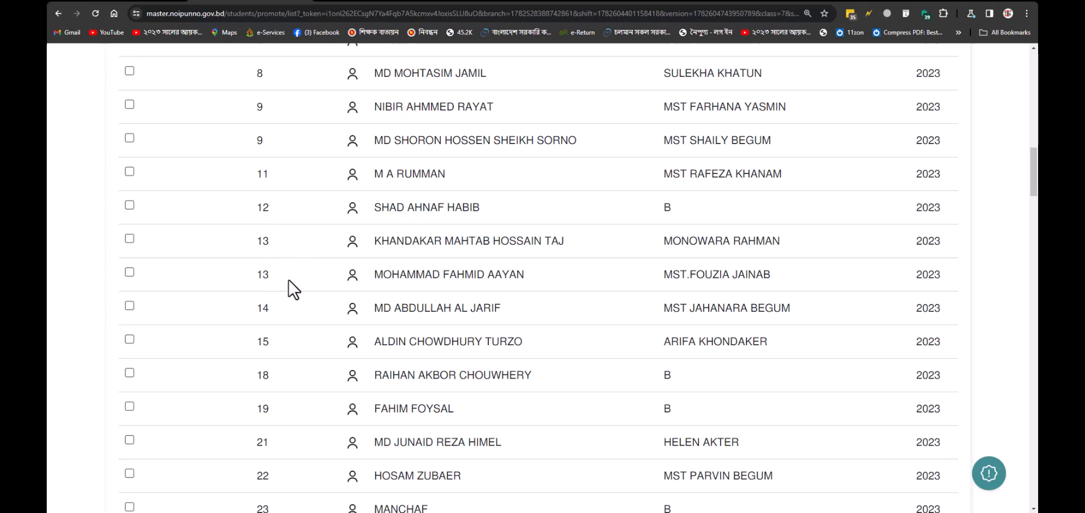
pyautogui.scroll(-1, 300, 289)
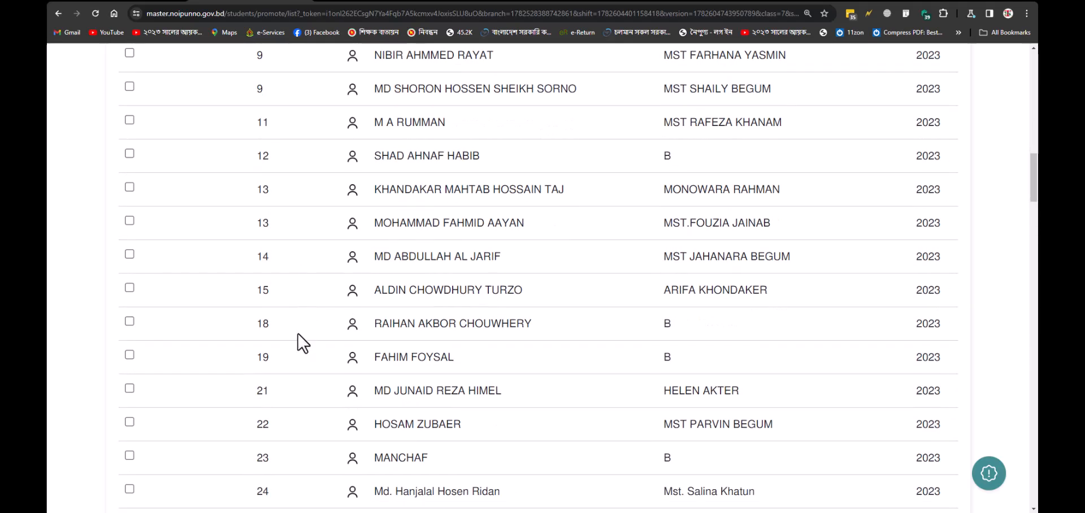
pyautogui.scroll(4, 300, 341)
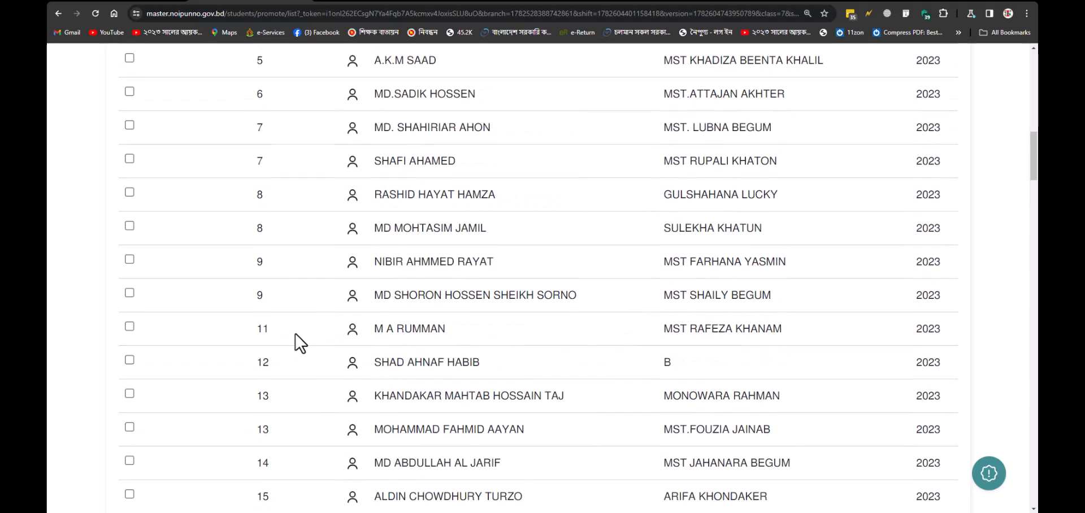
pyautogui.scroll(10, 295, 342)
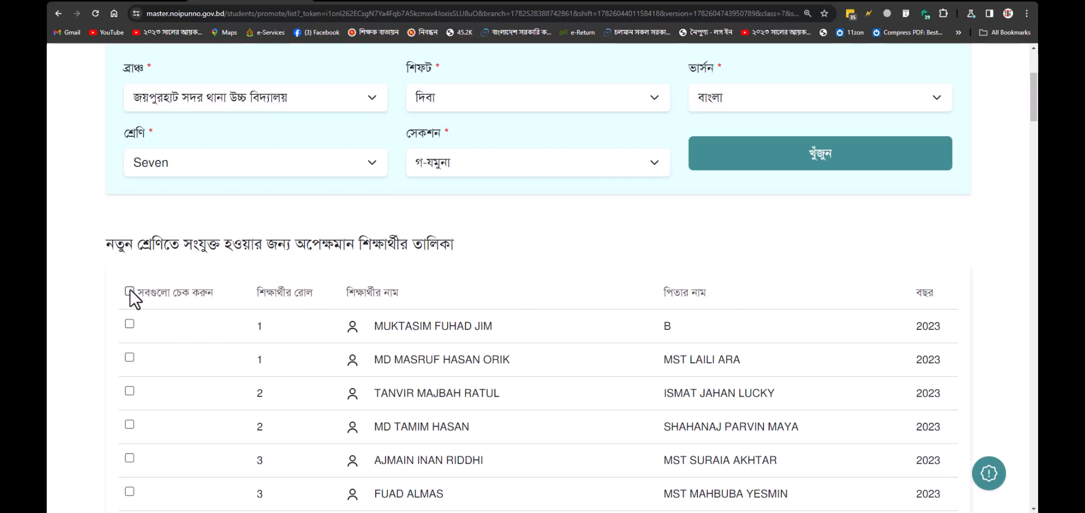
# Step: Tick all waiting students, then untick the first three students to exclude from promotion
pyautogui.click(129, 292)
pyautogui.scroll(-3, 138, 311)
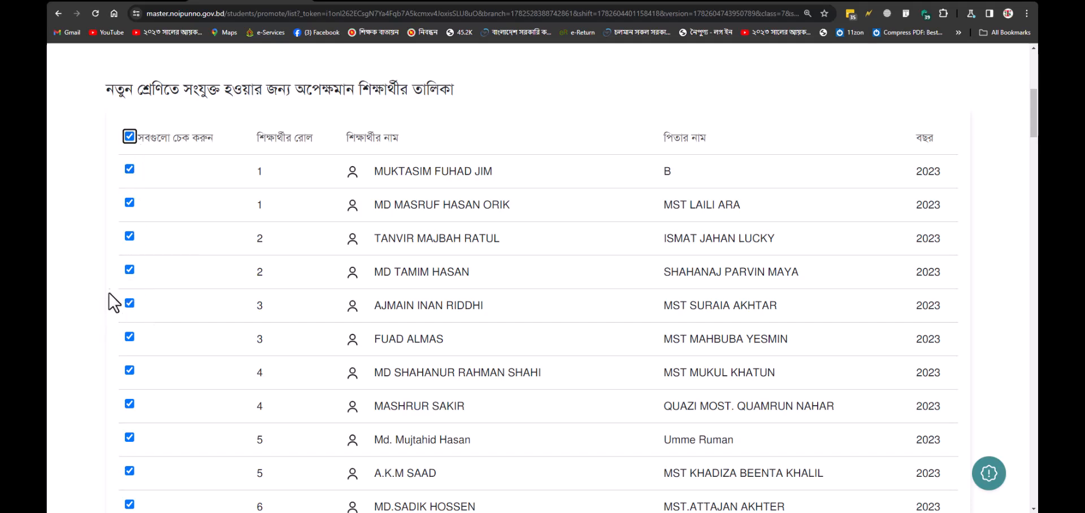
pyautogui.click(130, 204)
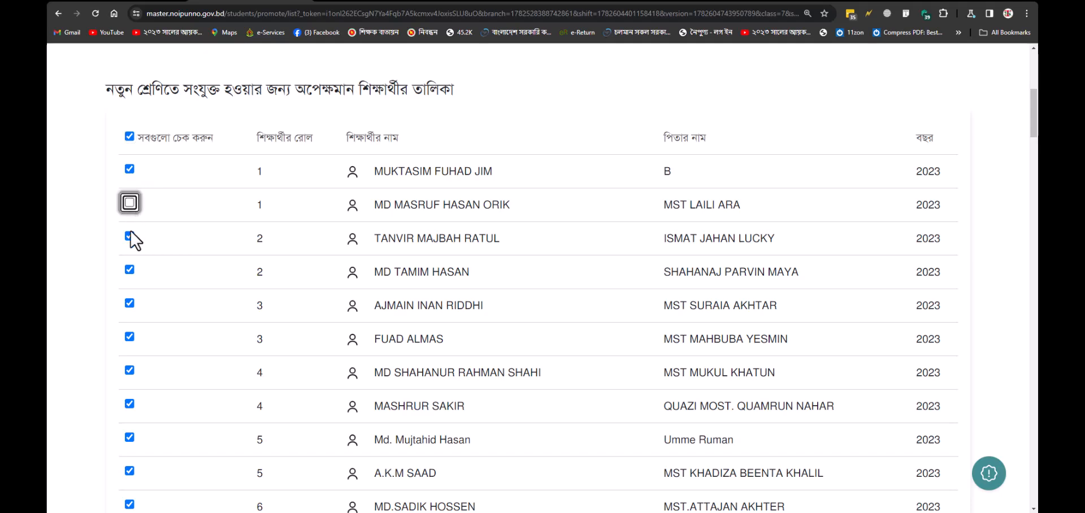
pyautogui.click(130, 270)
pyautogui.click(130, 338)
# Step: Untick three more students lower in the list and continue to পরবর্তী ধাপ
pyautogui.scroll(-3, 130, 341)
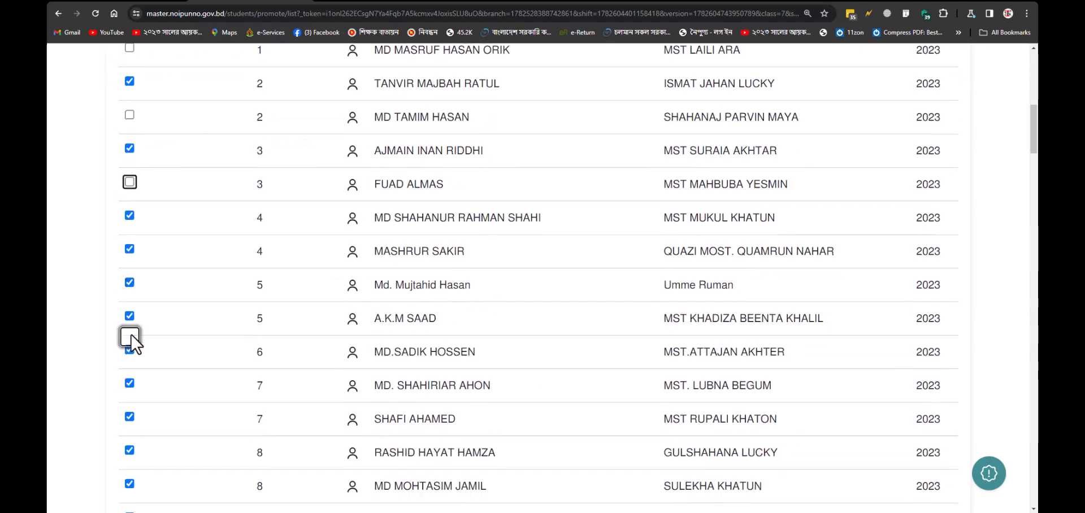
pyautogui.click(129, 284)
pyautogui.scroll(-3, 130, 353)
pyautogui.click(129, 334)
pyautogui.scroll(-3, 131, 339)
pyautogui.click(131, 341)
pyautogui.scroll(-12, 133, 342)
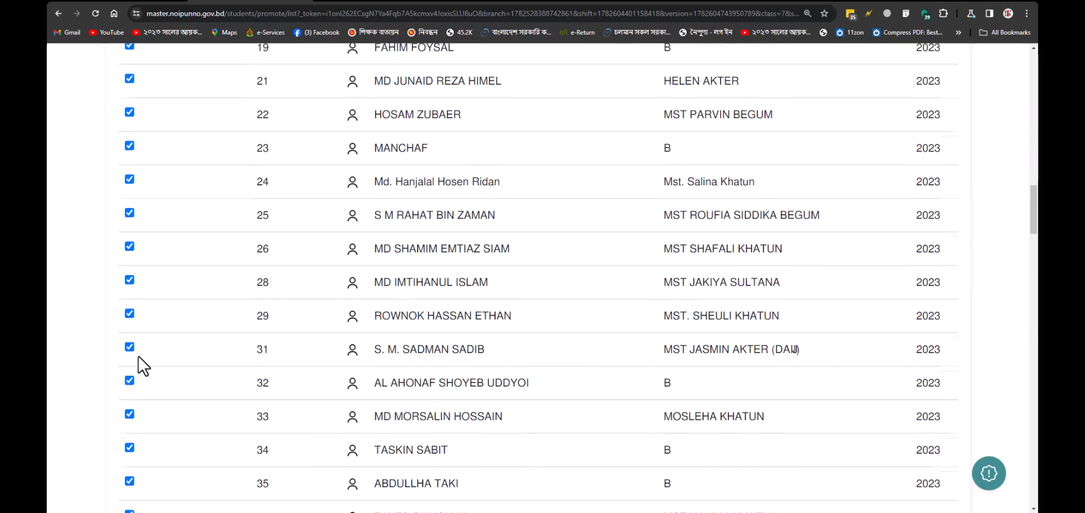
pyautogui.moveTo(1034, 236); pyautogui.dragTo(1032, 503)
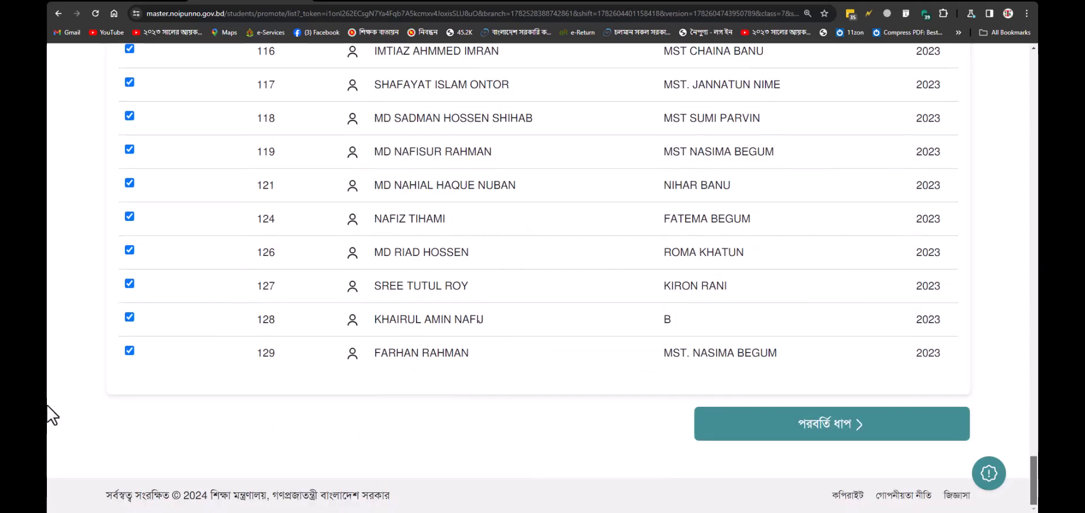
pyautogui.click(817, 429)
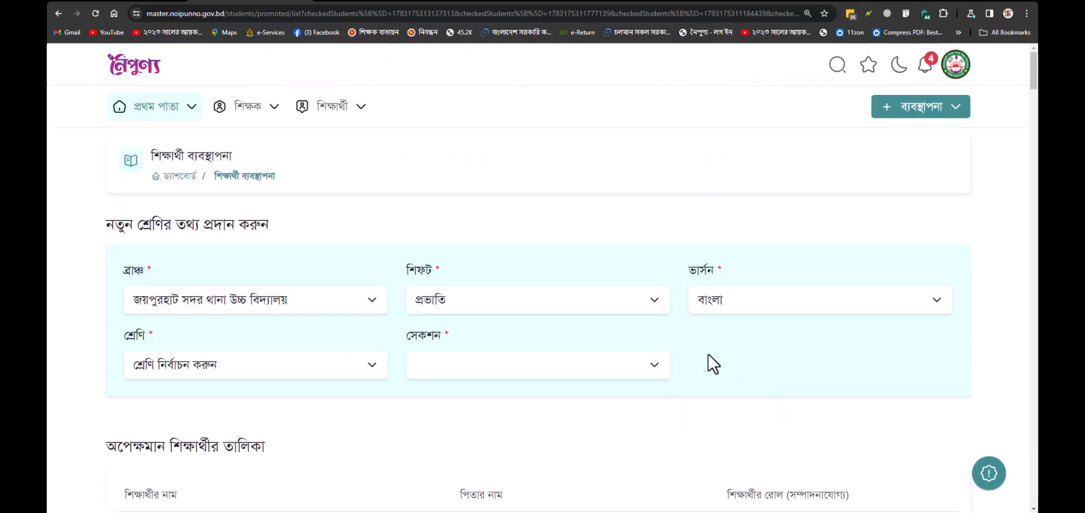
# Step: Keep the only branch and set new shift দিবা, class Eight, section গ-যমুনা
pyautogui.click(306, 297)
pyautogui.click(306, 297)
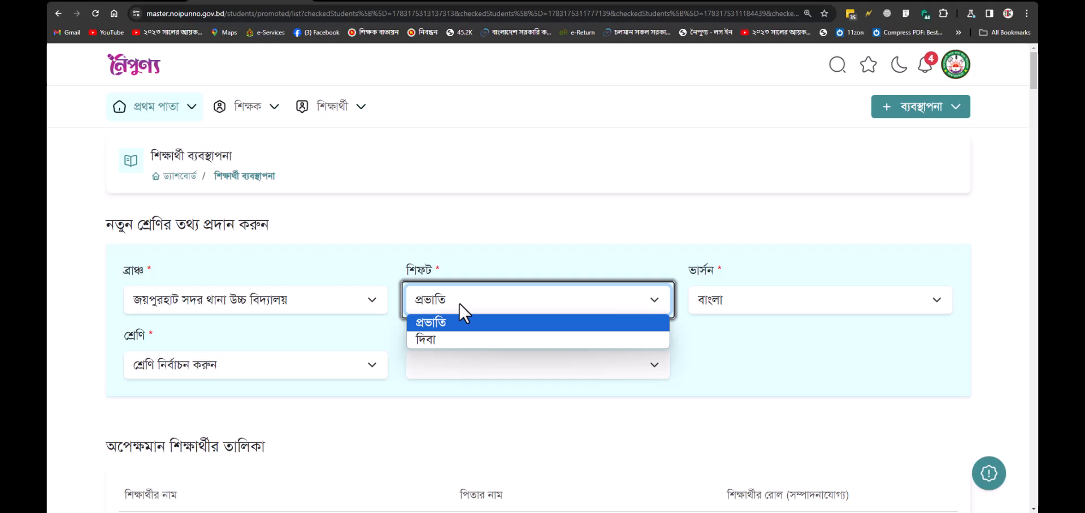
pyautogui.click(452, 341)
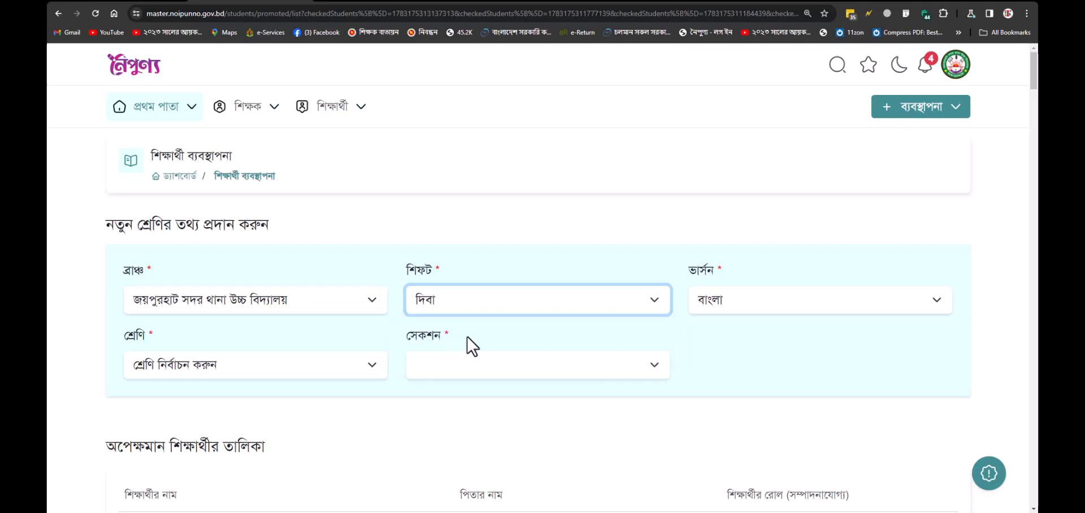
pyautogui.click(200, 367)
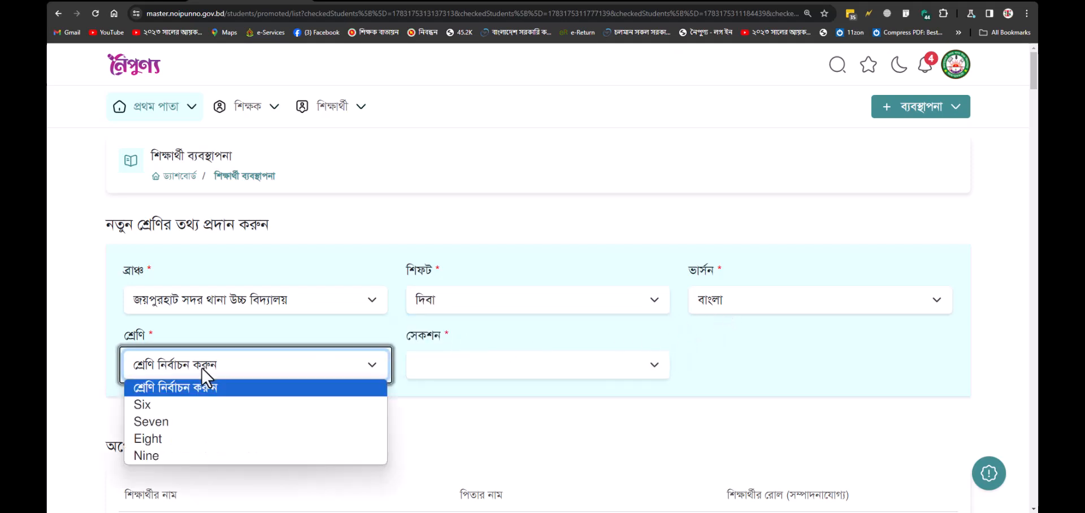
pyautogui.click(188, 439)
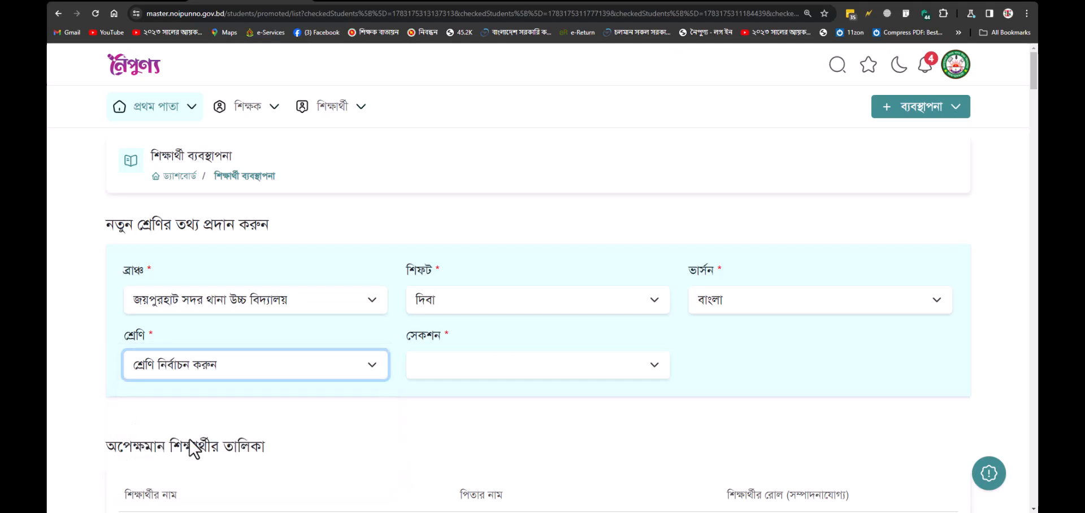
pyautogui.click(467, 373)
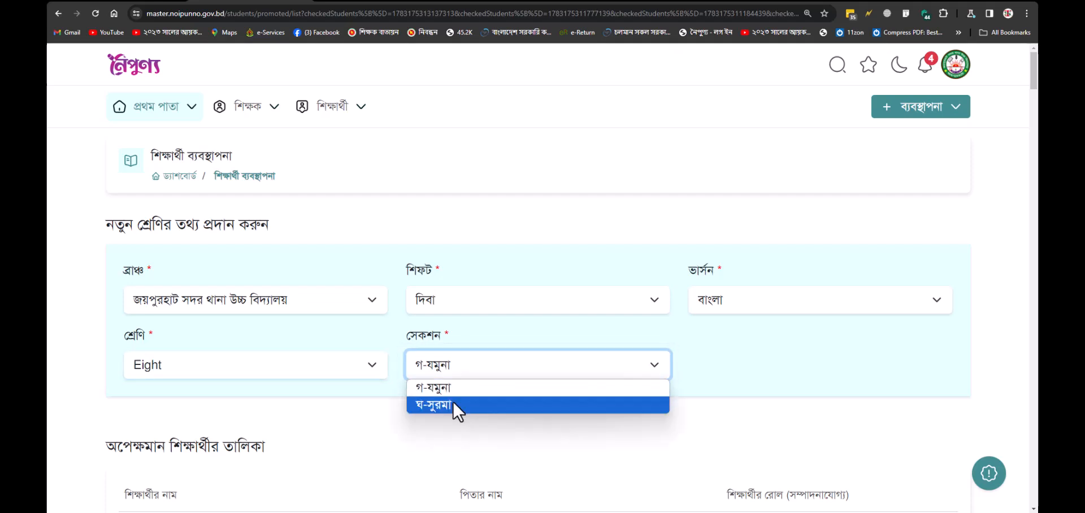
pyautogui.click(455, 389)
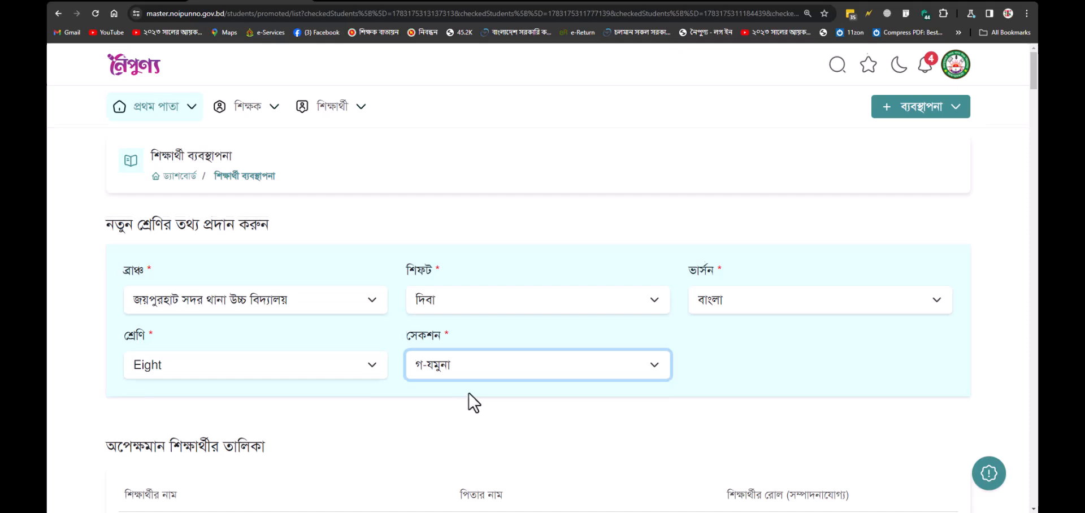
pyautogui.scroll(-3, 470, 392)
pyautogui.scroll(-2, 661, 323)
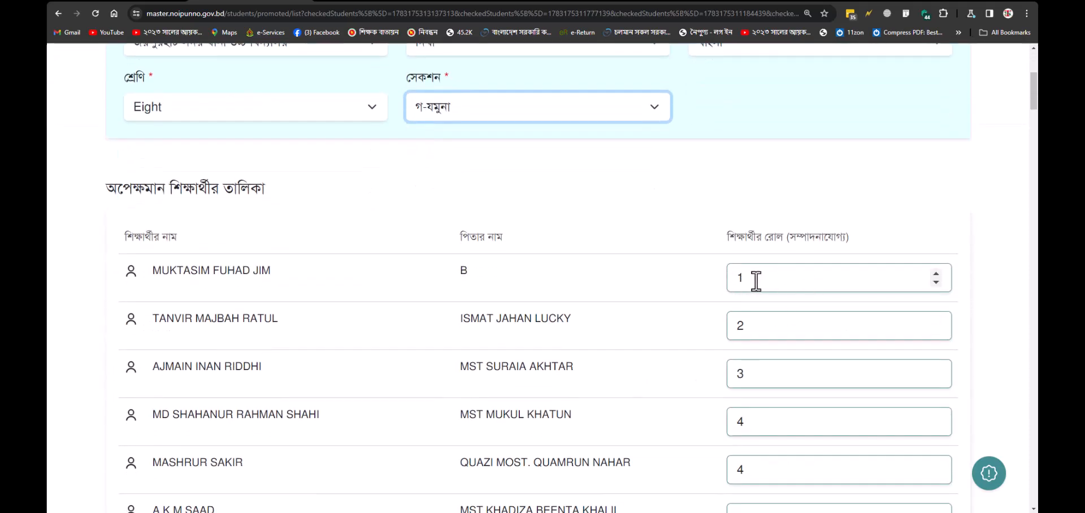
pyautogui.moveTo(756, 281); pyautogui.dragTo(724, 287)
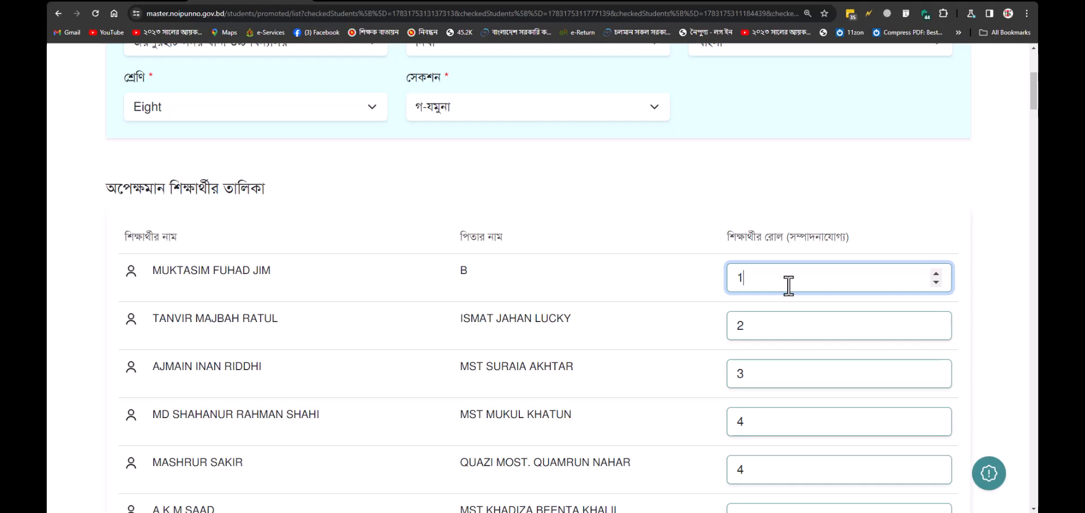
pyautogui.write('828080')
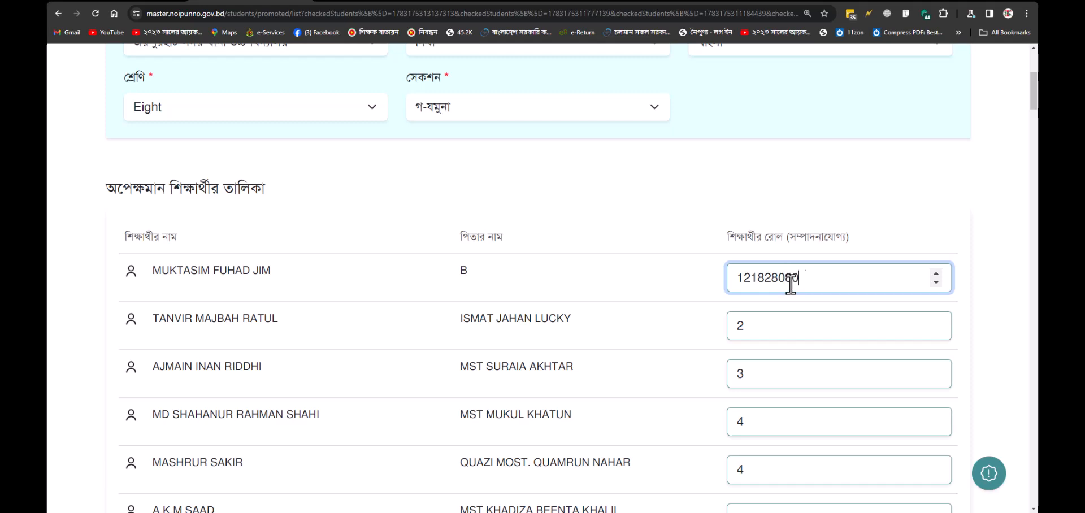
pyautogui.write('1')
pyautogui.moveTo(799, 281); pyautogui.dragTo(735, 280)
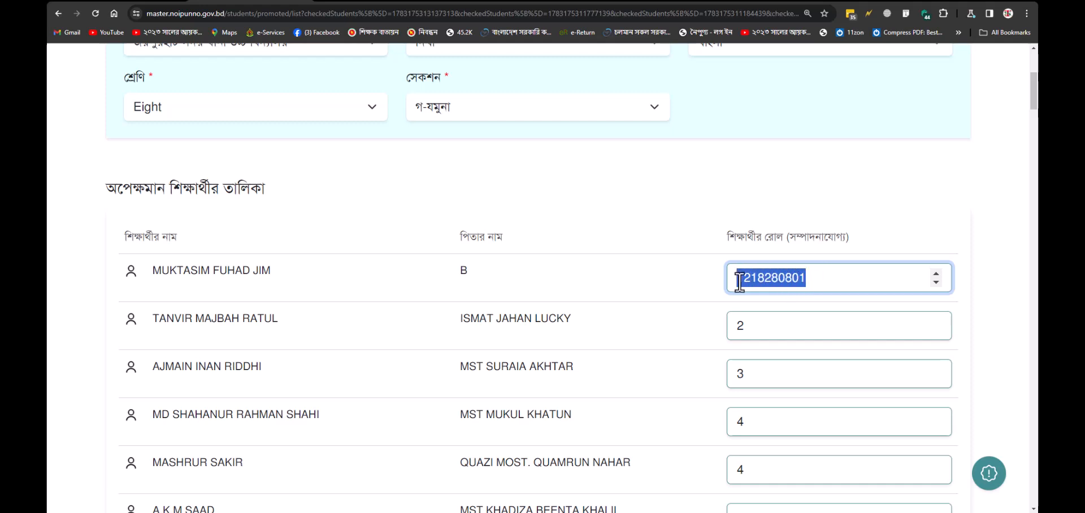
pyautogui.click(808, 233)
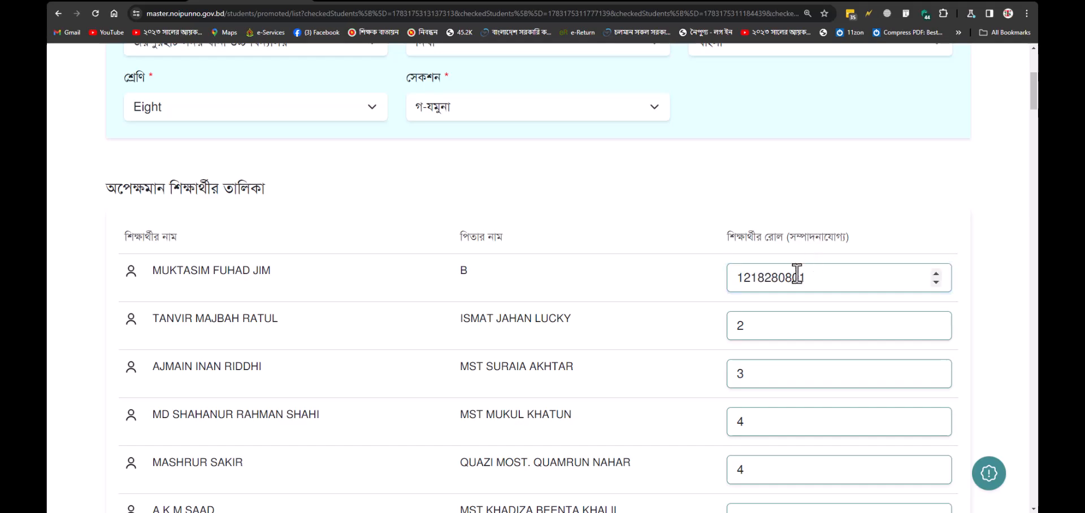
pyautogui.scroll(-14, 758, 368)
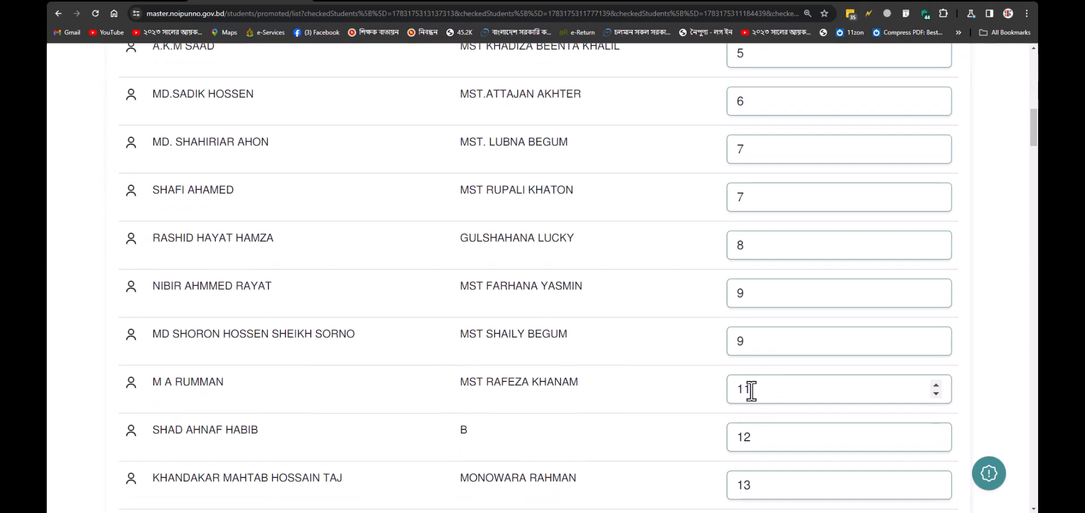
pyautogui.moveTo(1033, 161); pyautogui.dragTo(1028, 487)
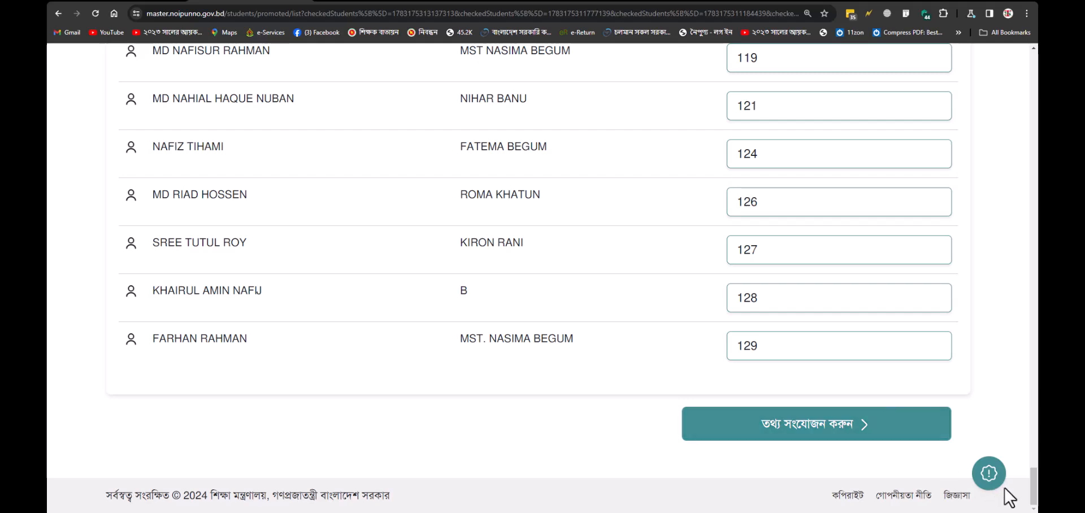
pyautogui.moveTo(1032, 485); pyautogui.dragTo(1022, 81)
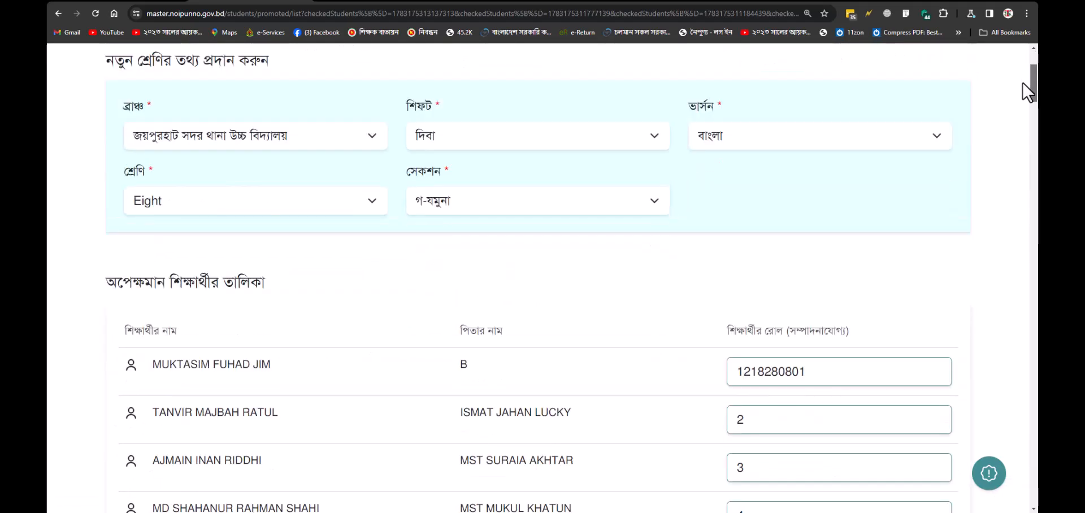
pyautogui.scroll(3, 876, 220)
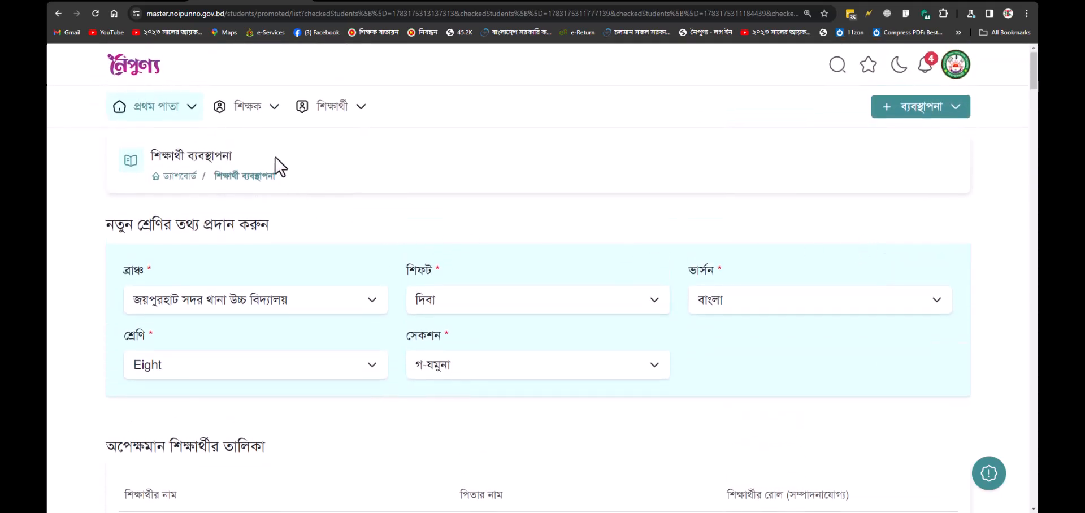
# Step: In নতুন শ্রেণিতে যুক্ত করুন, search shift দিবা, class Seven, section গ-যমুনা students
pyautogui.click(357, 110)
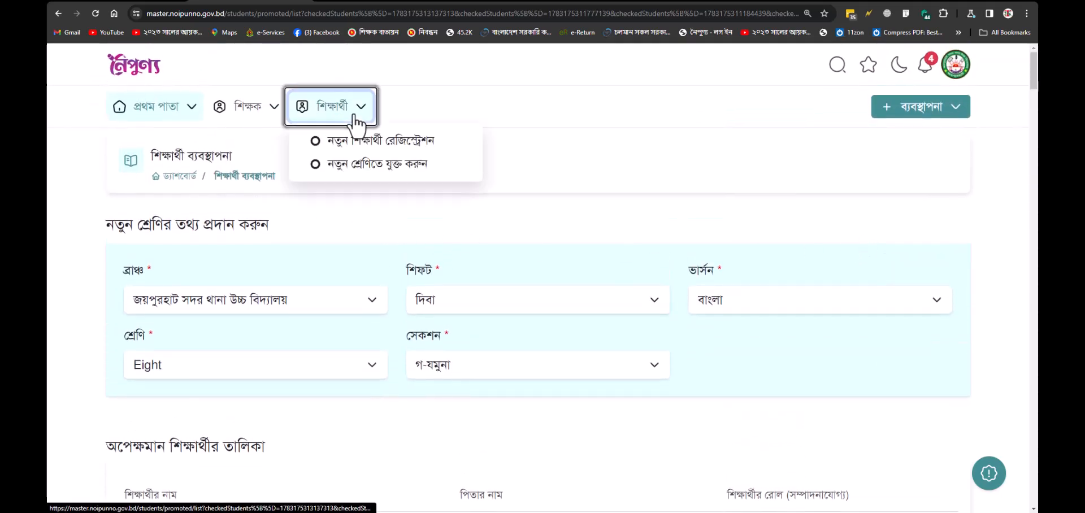
pyautogui.click(370, 170)
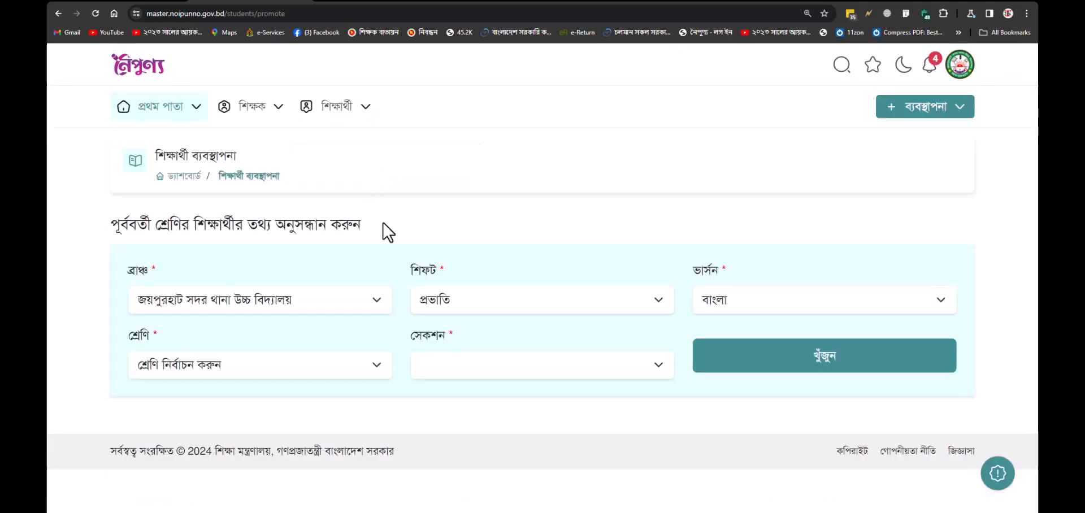
pyautogui.click(452, 304)
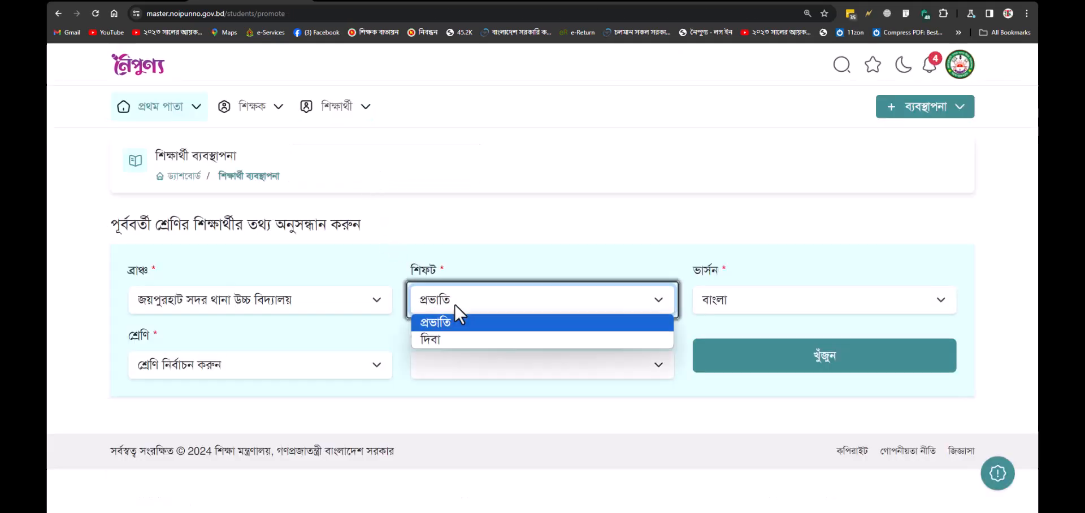
pyautogui.click(449, 339)
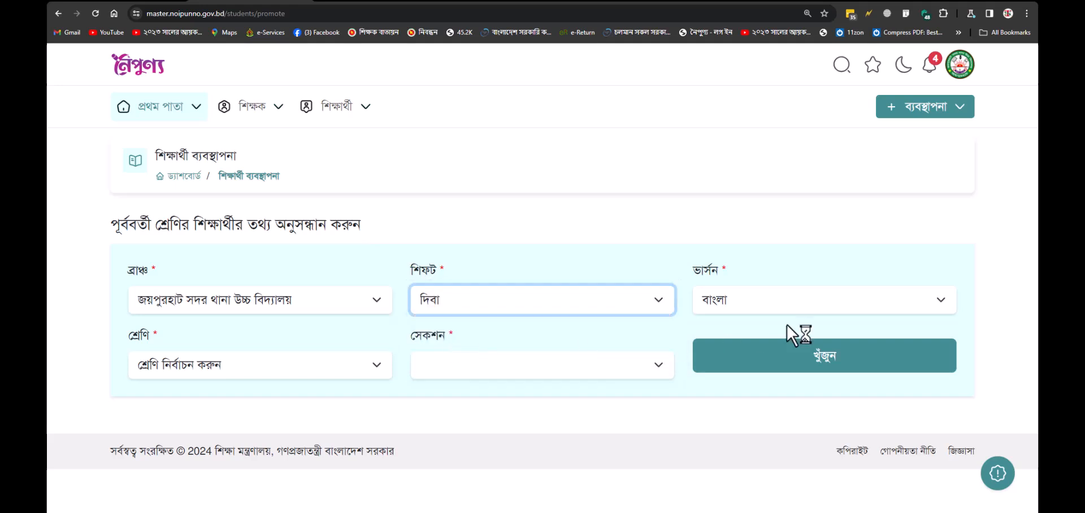
pyautogui.click(293, 364)
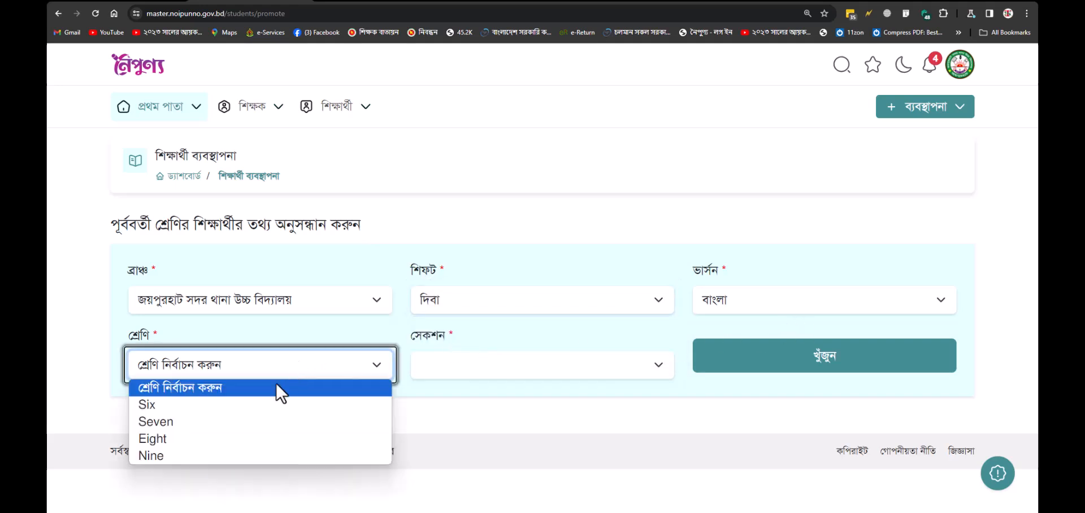
pyautogui.click(233, 427)
pyautogui.click(494, 366)
pyautogui.click(497, 367)
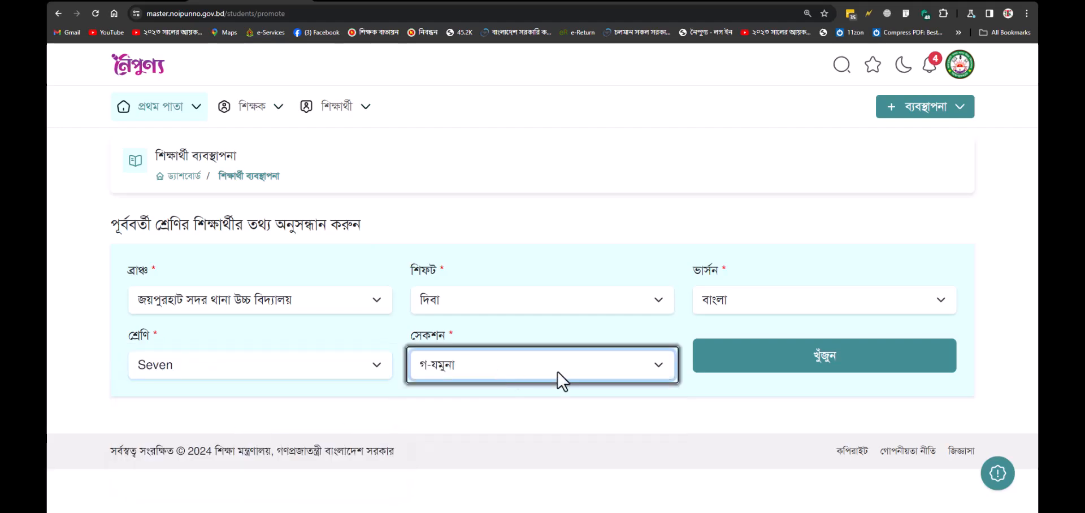
pyautogui.click(759, 370)
pyautogui.scroll(-5, 758, 368)
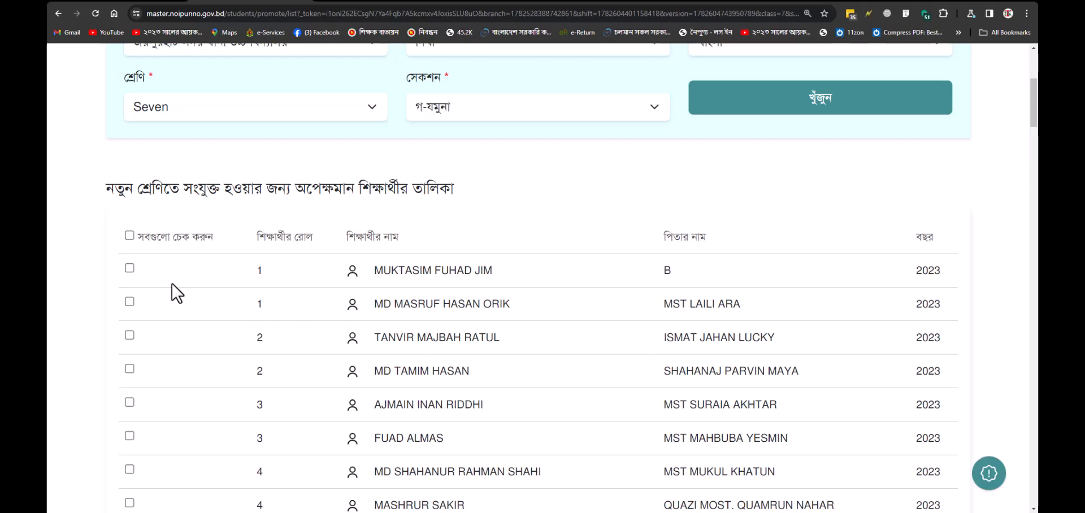
# Step: Tick only the first roll-1 student and continue with পরবর্তি ধাপ
pyautogui.click(129, 268)
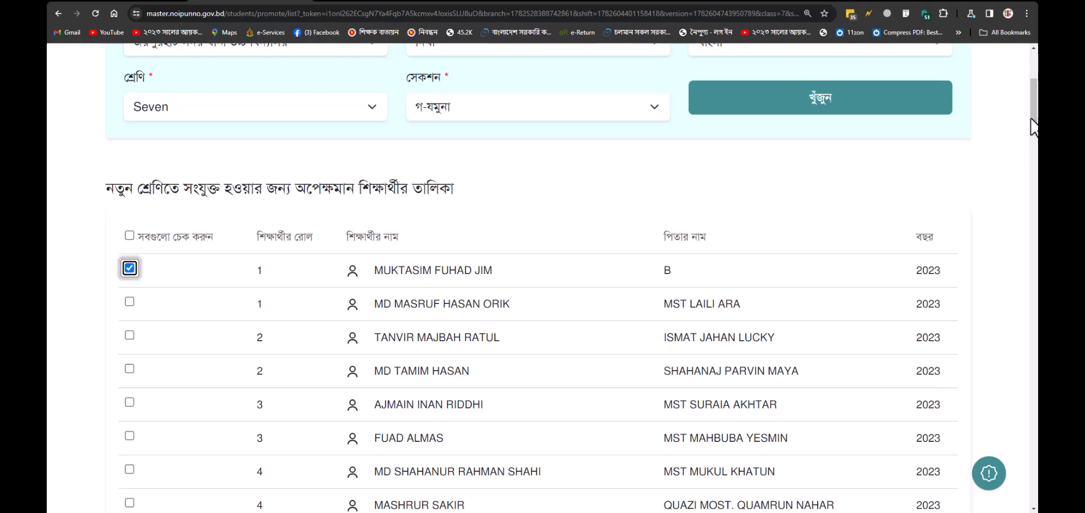
pyautogui.scroll(-1, 1036, 115)
pyautogui.moveTo(1036, 115); pyautogui.dragTo(1036, 497)
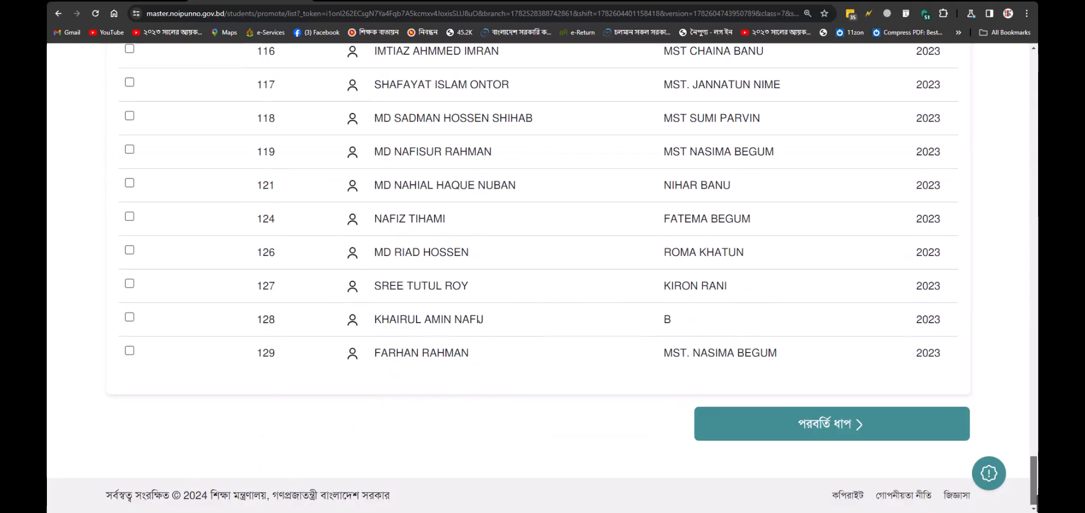
pyautogui.click(858, 434)
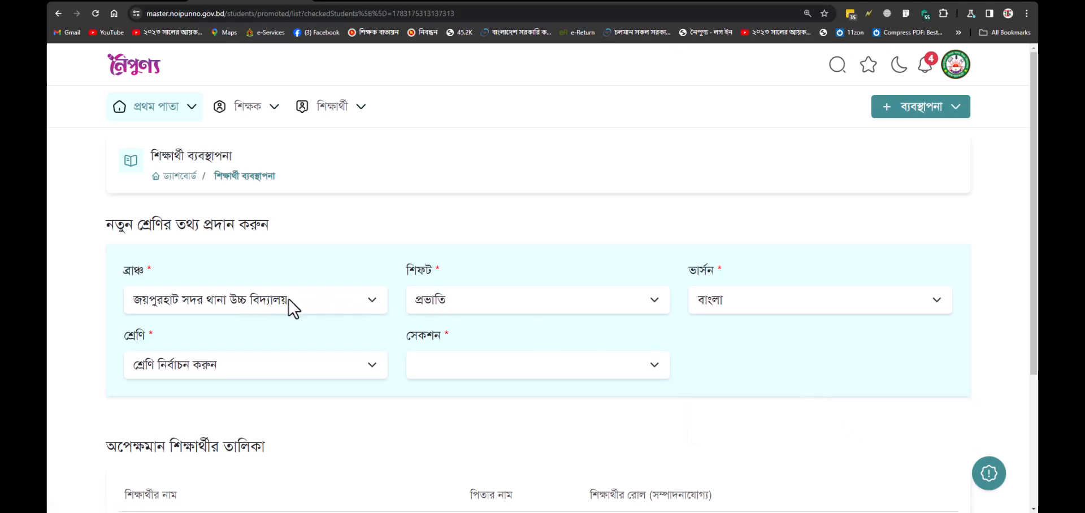
# Step: Set the new shift দিবা, version বাংলা, class Eight and section গ-যমুনা
pyautogui.click(441, 303)
pyautogui.click(446, 335)
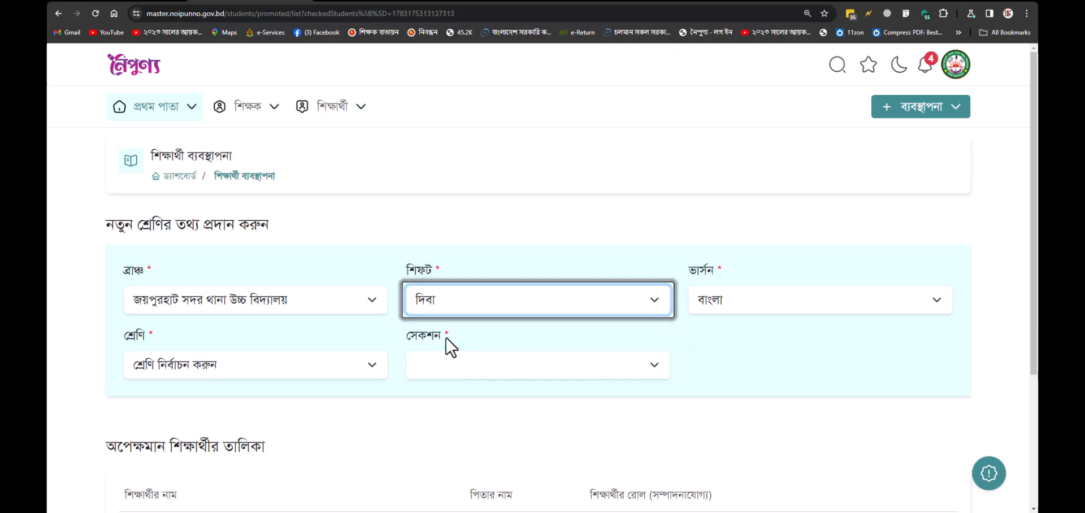
pyautogui.click(741, 303)
pyautogui.click(739, 321)
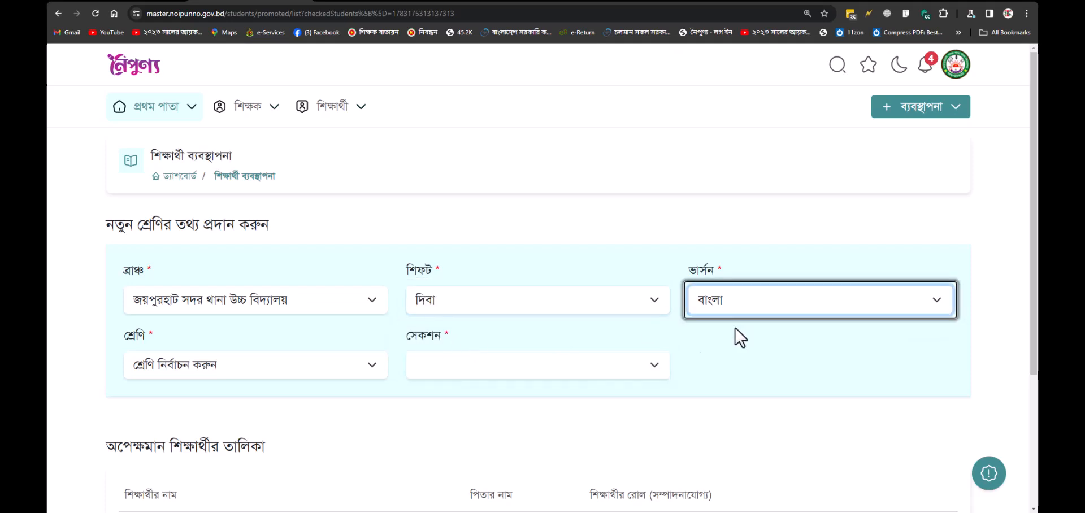
pyautogui.click(216, 368)
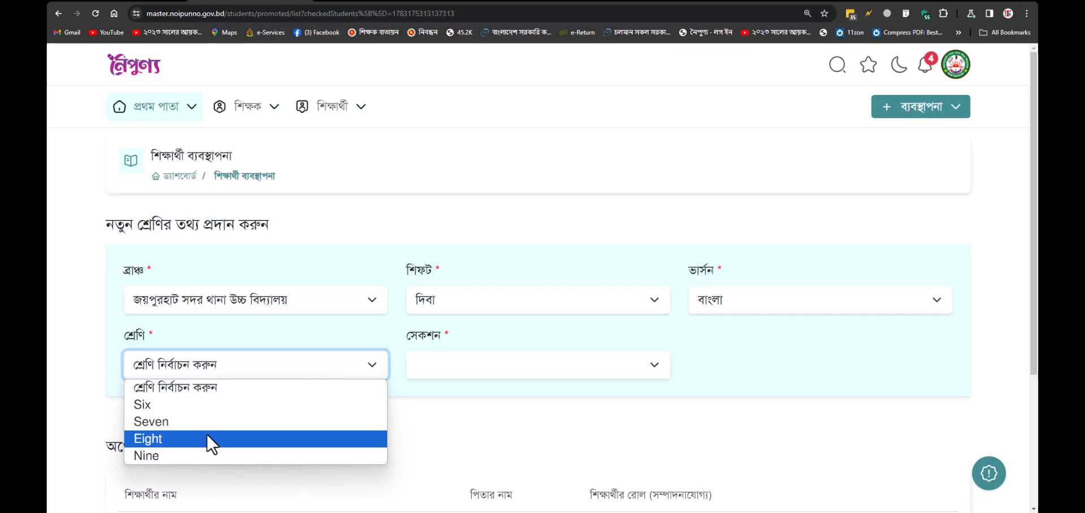
pyautogui.click(206, 438)
pyautogui.click(473, 370)
pyautogui.click(501, 380)
pyautogui.scroll(-3, 571, 390)
pyautogui.moveTo(659, 347); pyautogui.dragTo(582, 346)
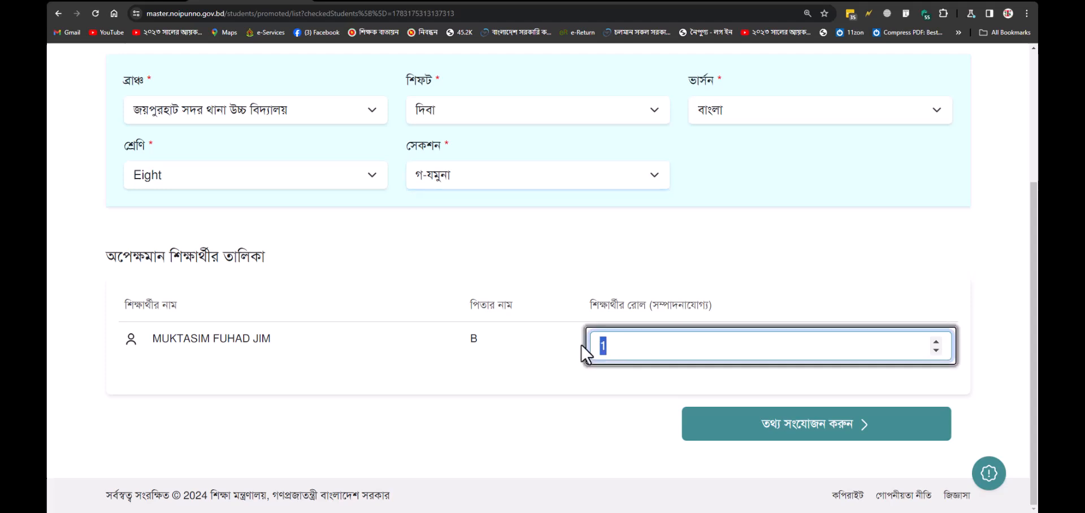
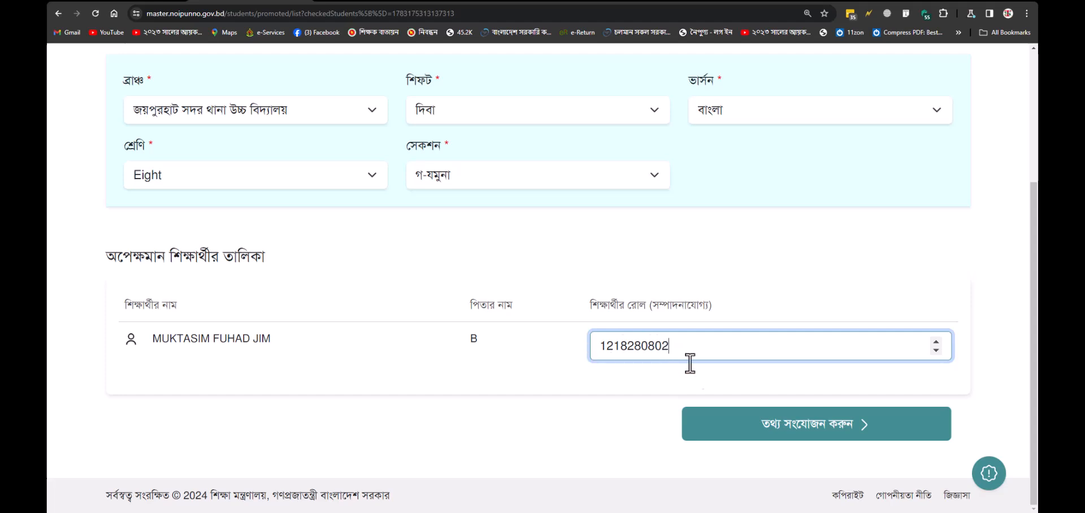
pyautogui.click(780, 430)
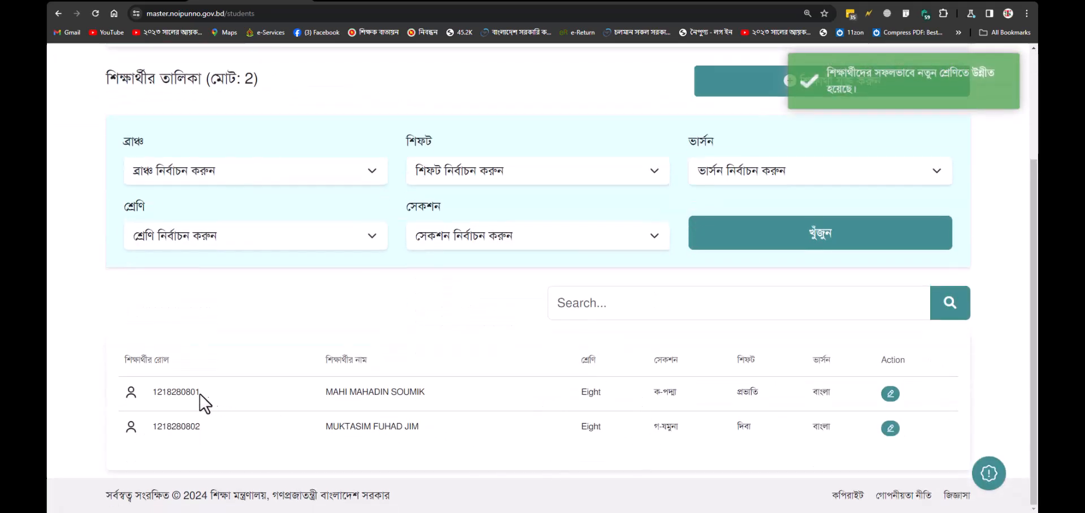
pyautogui.moveTo(204, 395); pyautogui.dragTo(142, 394)
pyautogui.moveTo(203, 430); pyautogui.dragTo(149, 425)
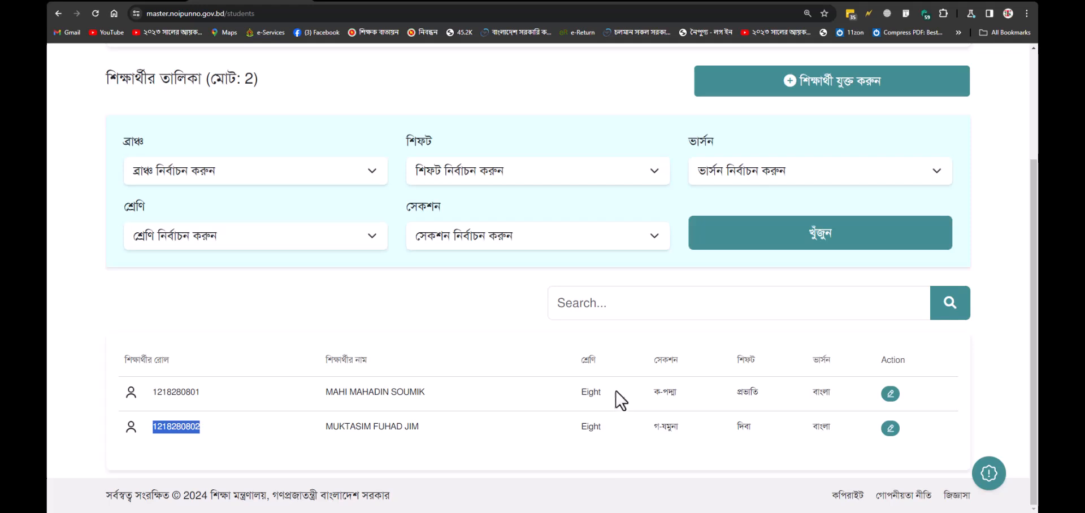
pyautogui.scroll(1, 617, 390)
pyautogui.scroll(2, 626, 382)
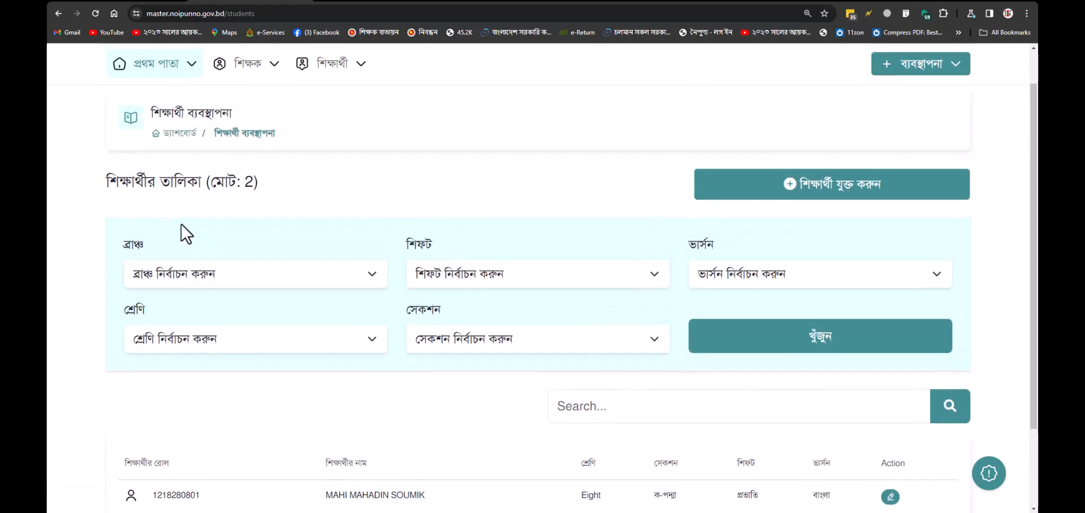
pyautogui.moveTo(210, 224); pyautogui.dragTo(260, 228)
pyautogui.click(261, 233)
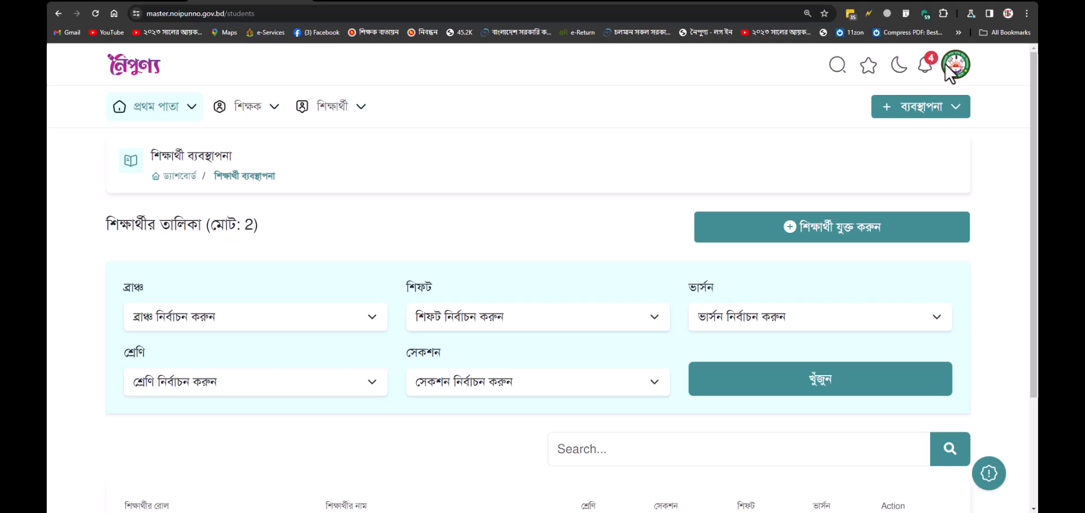
# Step: Reopen শিক্ষার্থী ব্যবস্থাপনা and review the table of both class Eight students
pyautogui.click(955, 113)
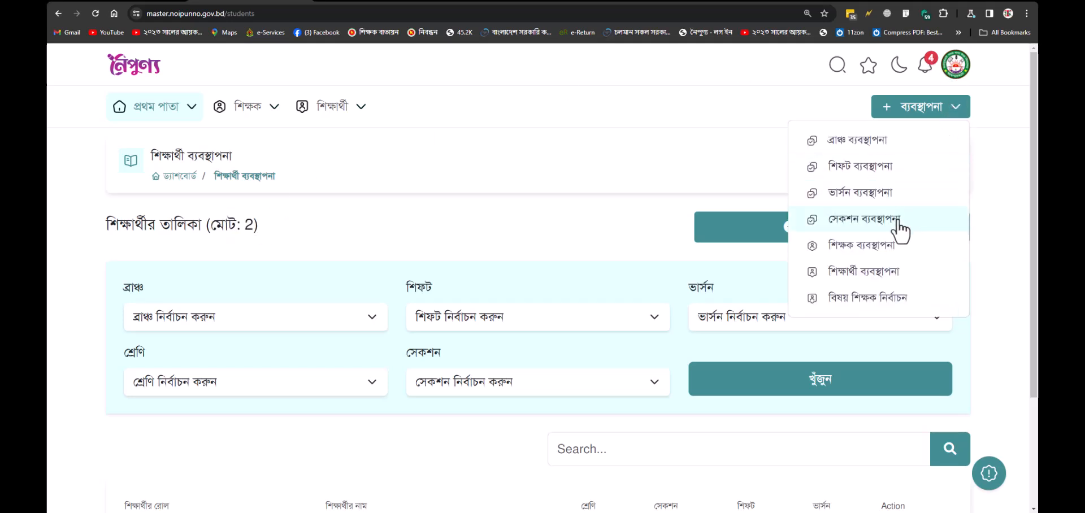
pyautogui.click(879, 273)
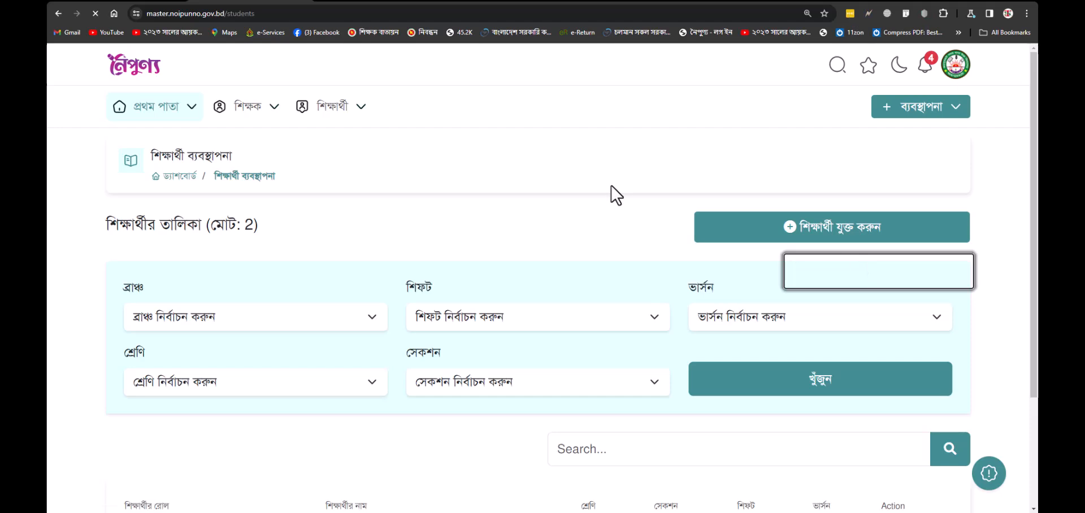
pyautogui.scroll(-3, 512, 186)
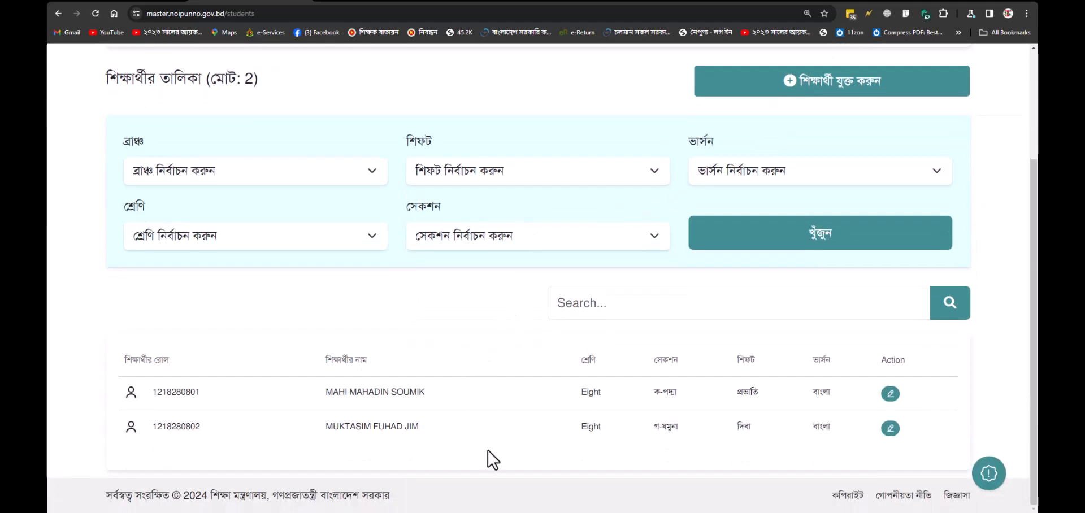
pyautogui.scroll(2, 487, 457)
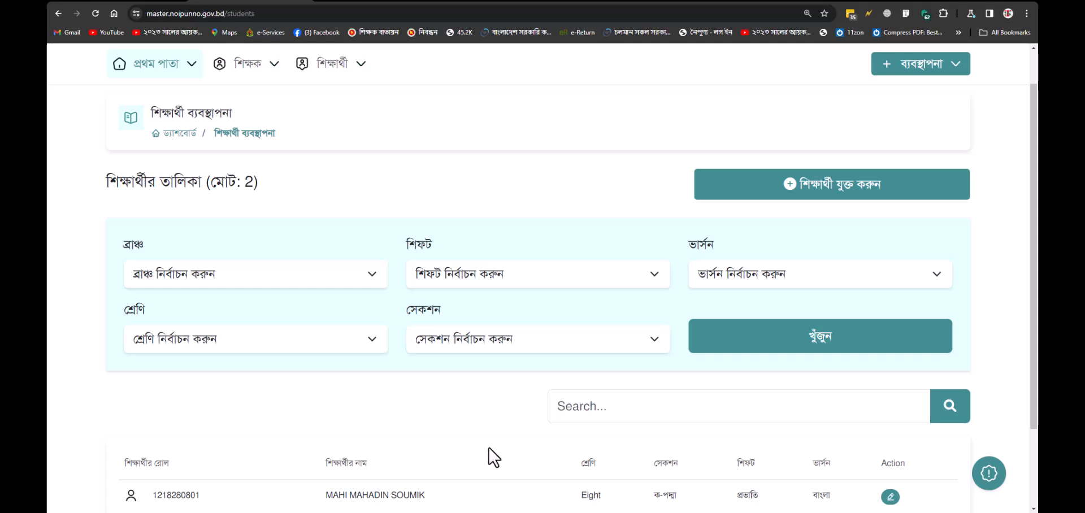
pyautogui.scroll(-1, 490, 444)
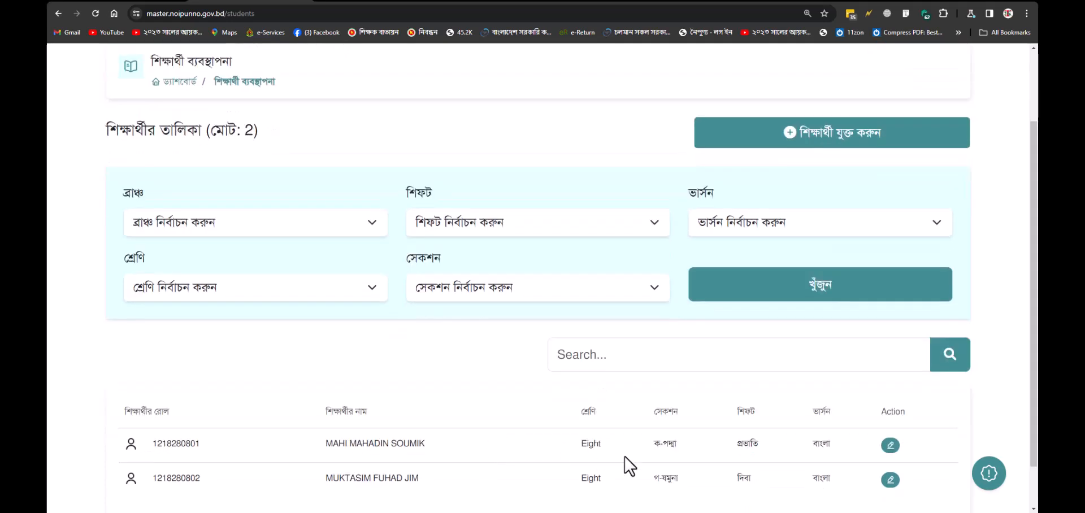